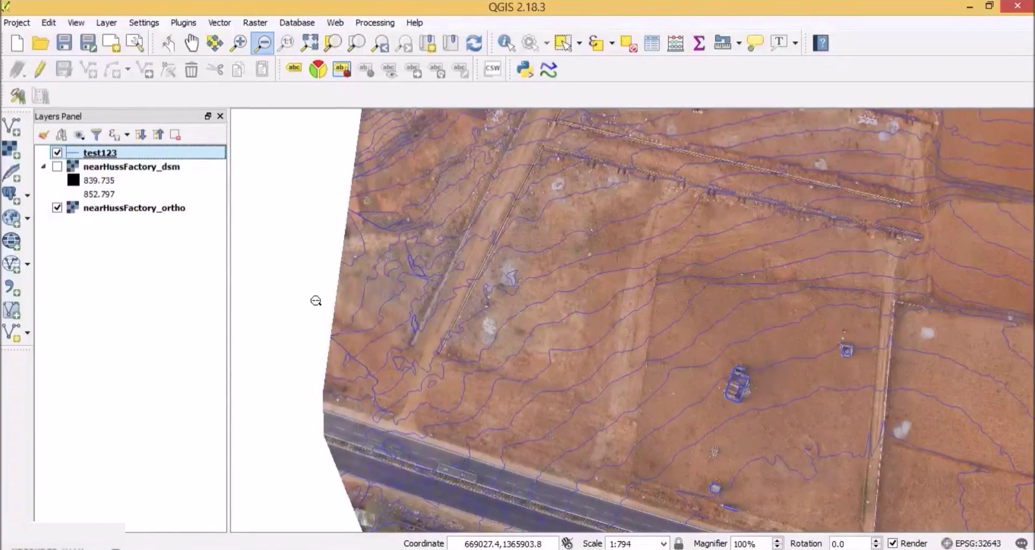
Switch off the test123 layer and select the nearHussFactory_ortho layer in the Layers panel.
left_click(57, 153)
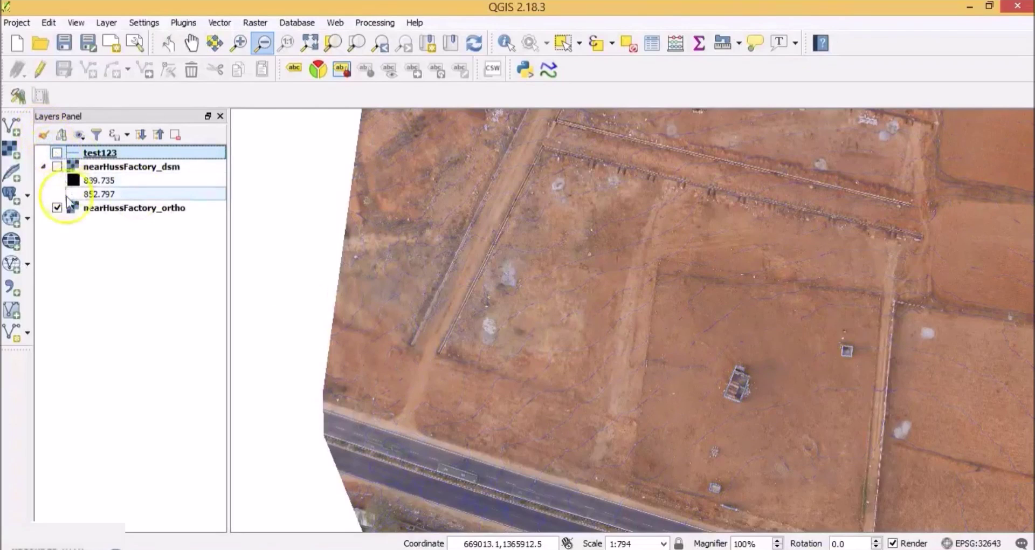
left_click(91, 209)
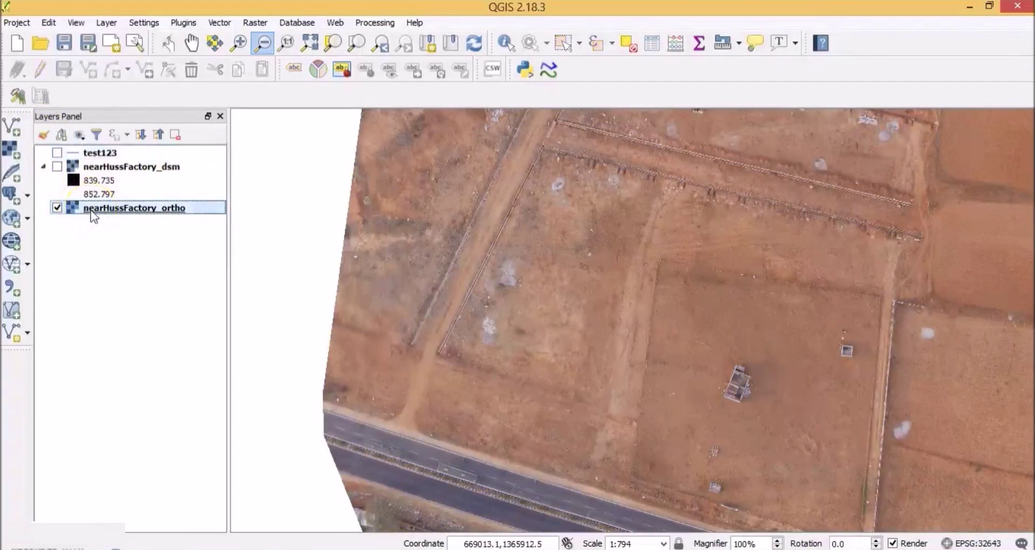
Run Raster > Projections > Extract Projection on nearHussFactory_ortho.tif and acknowledge the completed message.
left_click(253, 22)
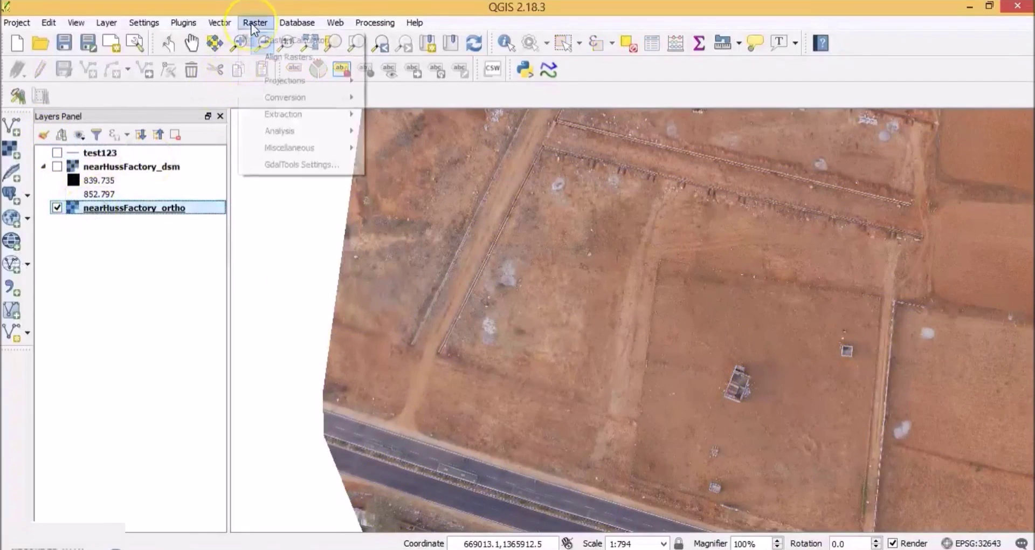
mouse_move(277, 99)
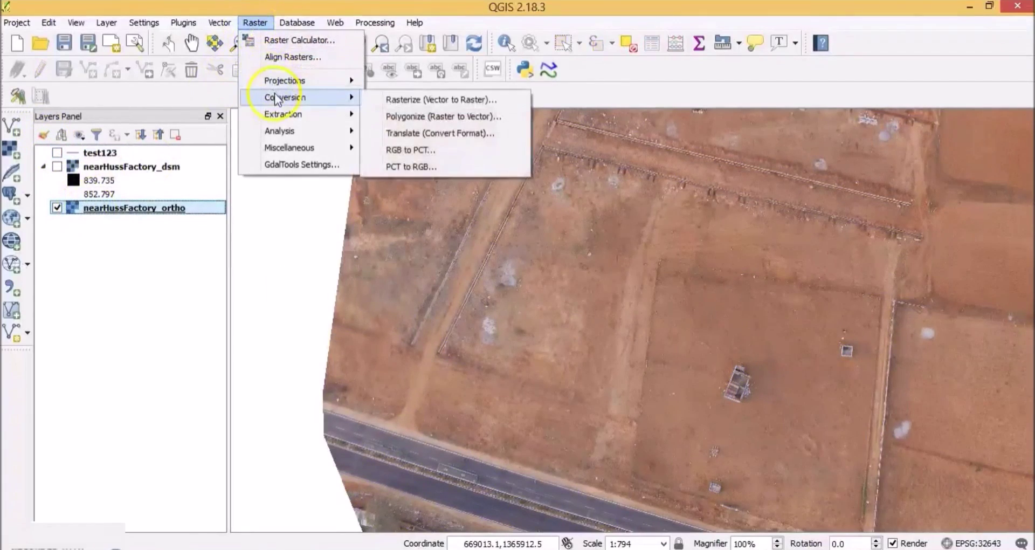
mouse_move(279, 80)
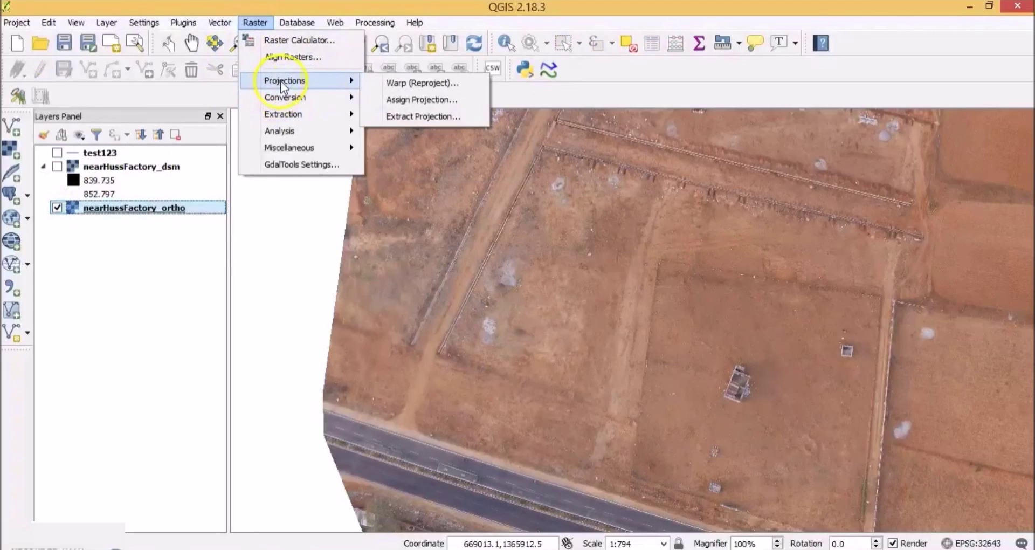
left_click(392, 117)
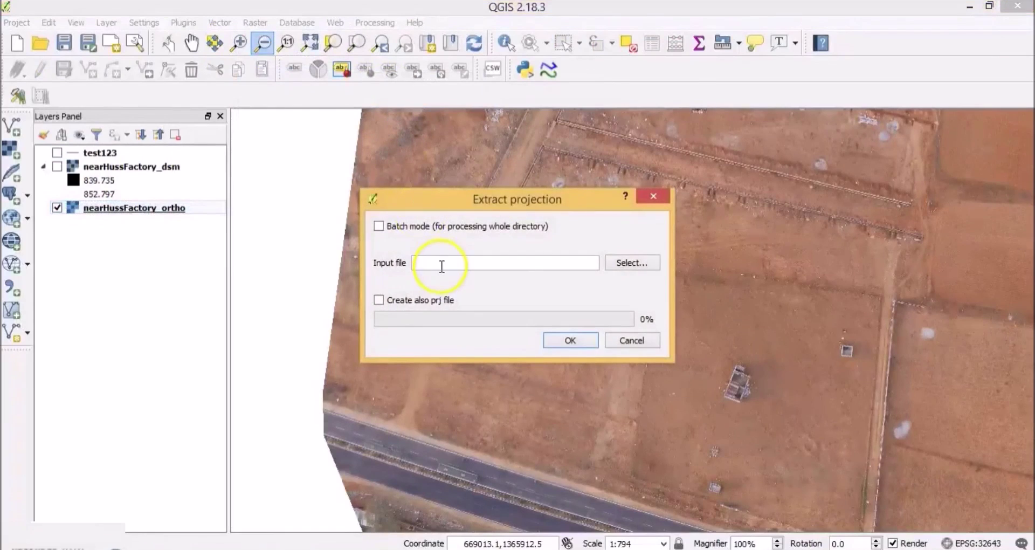
left_click(650, 260)
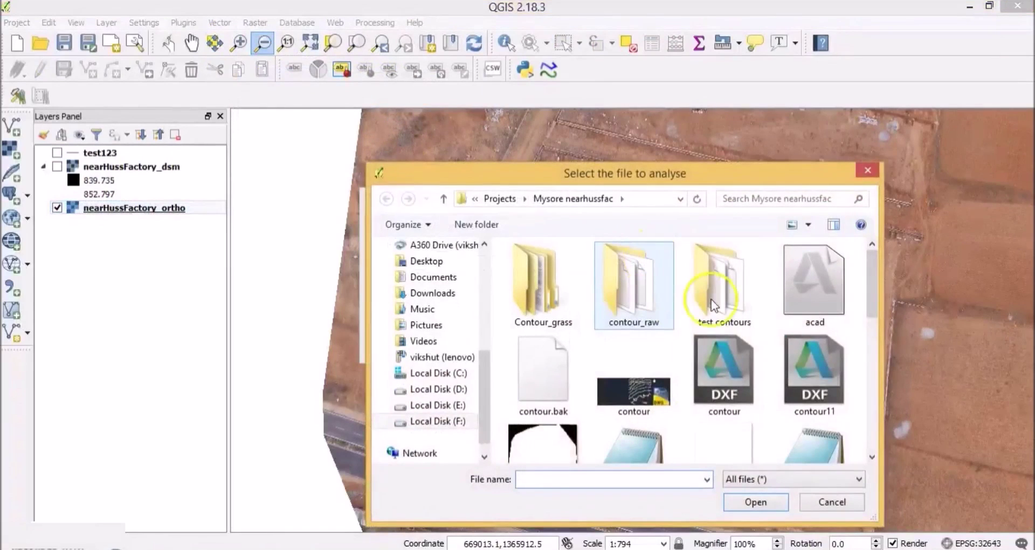
left_click_drag(872, 283, 885, 344)
left_click(596, 322)
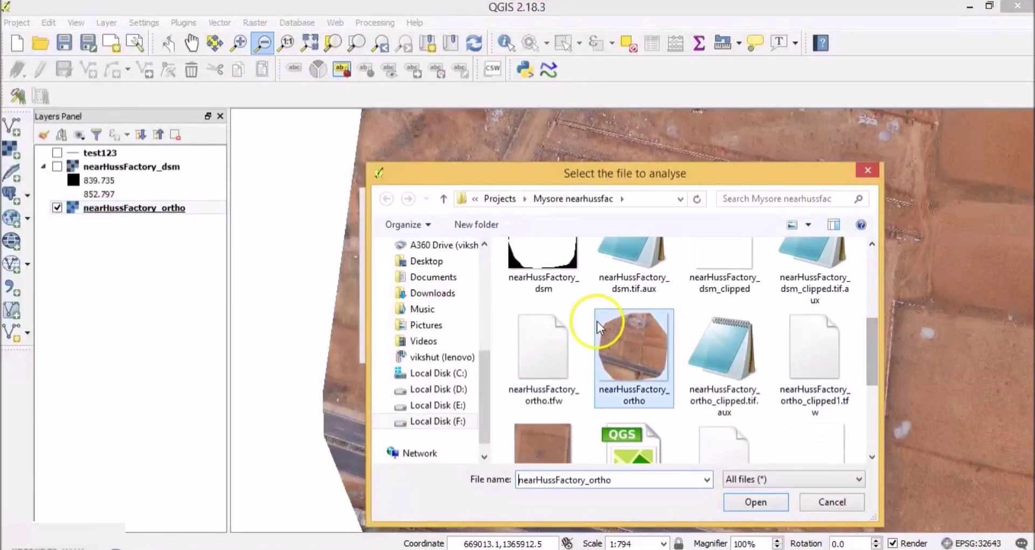
left_click(752, 502)
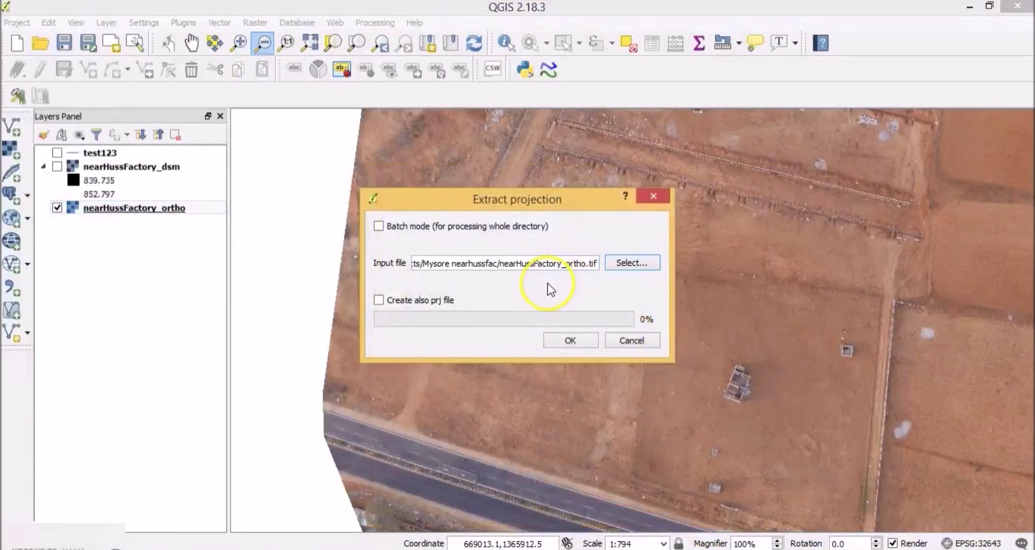
left_click(557, 344)
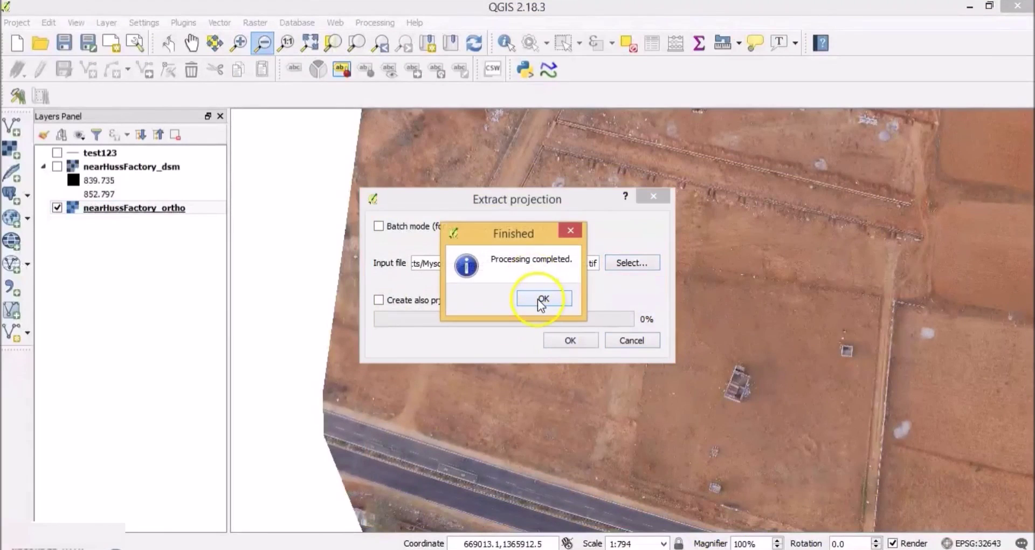
left_click(542, 302)
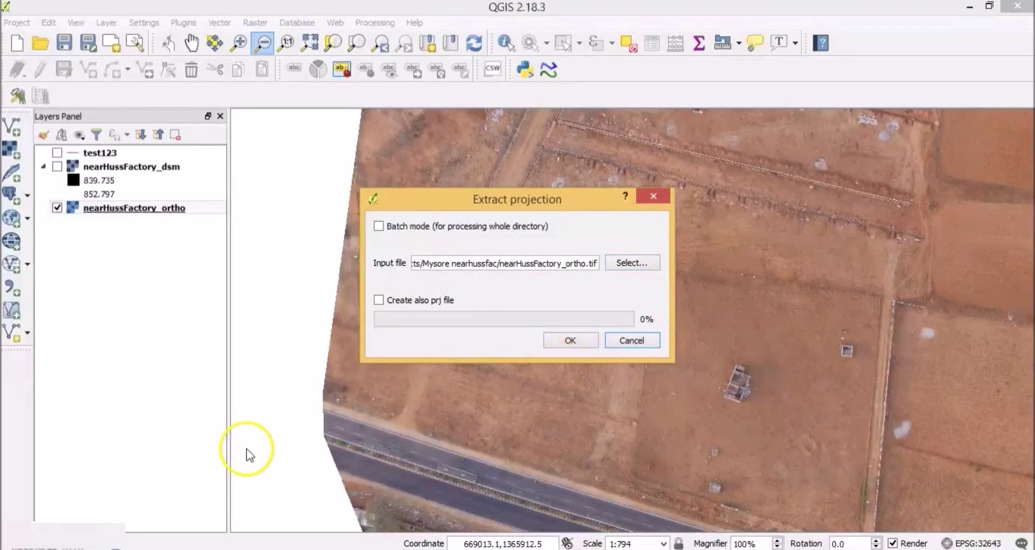
left_click(81, 540)
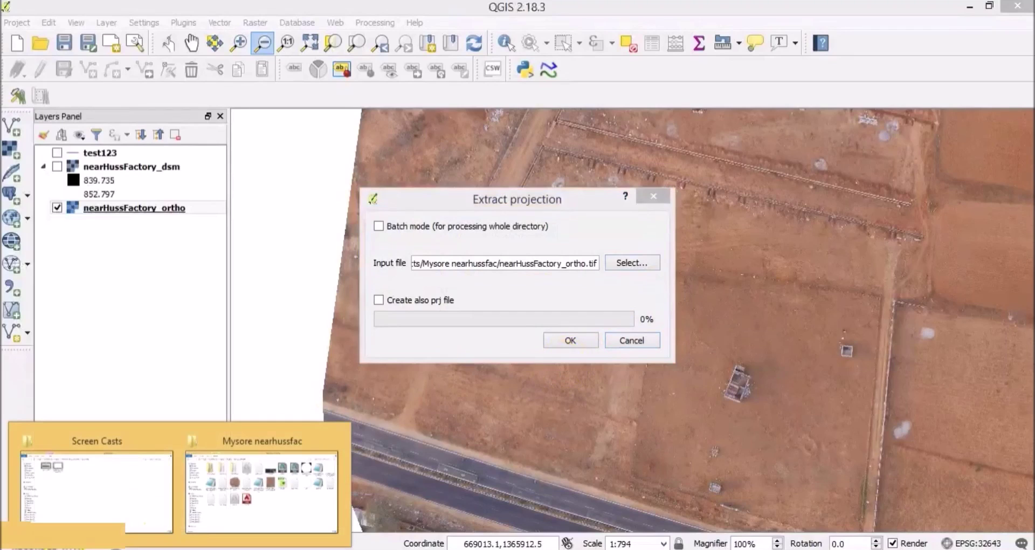
Open nearHussFactory_ortho.wld from the Mysore nearhussfac folder with TextPad.
left_click(234, 490)
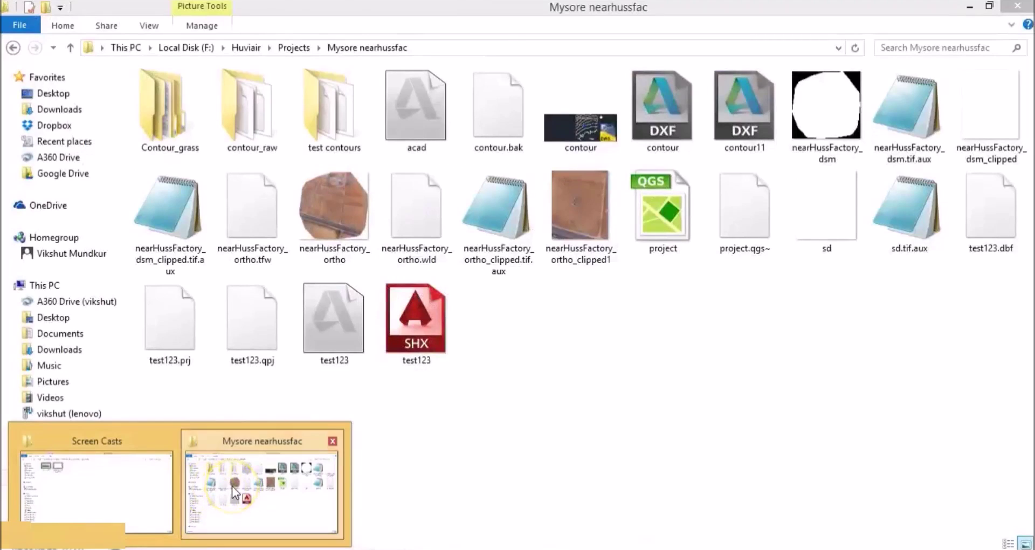
left_click(414, 253)
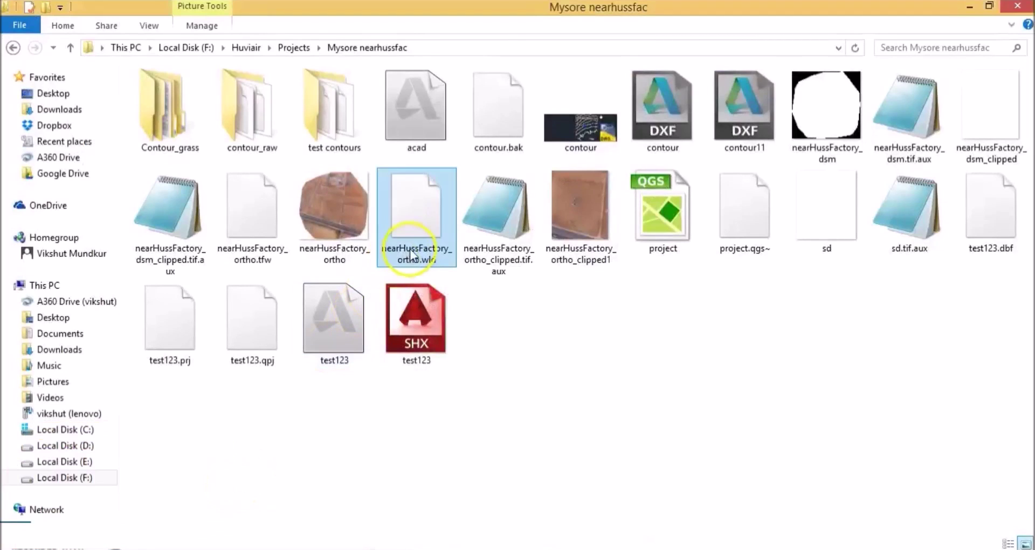
double_click(439, 258)
right_click(438, 255)
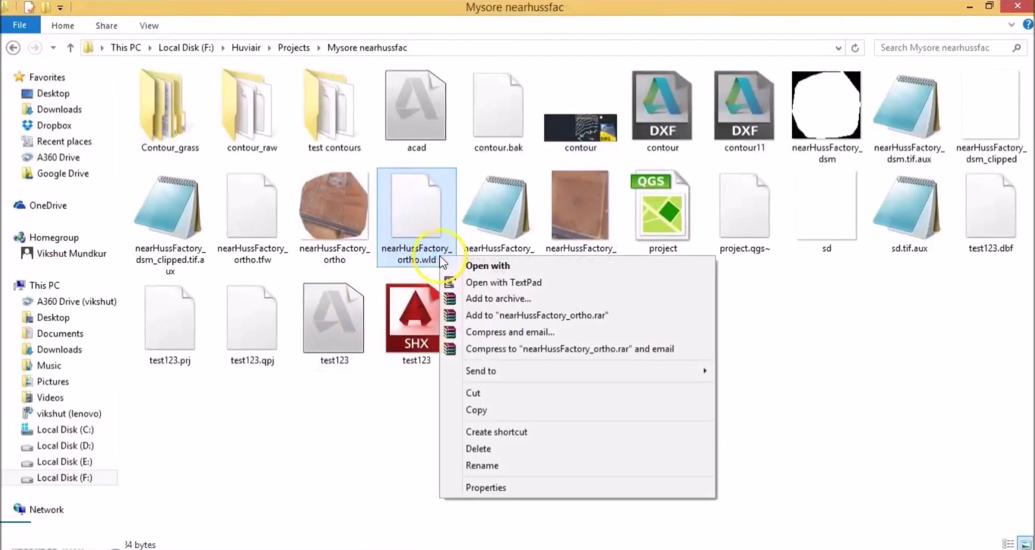
left_click(478, 284)
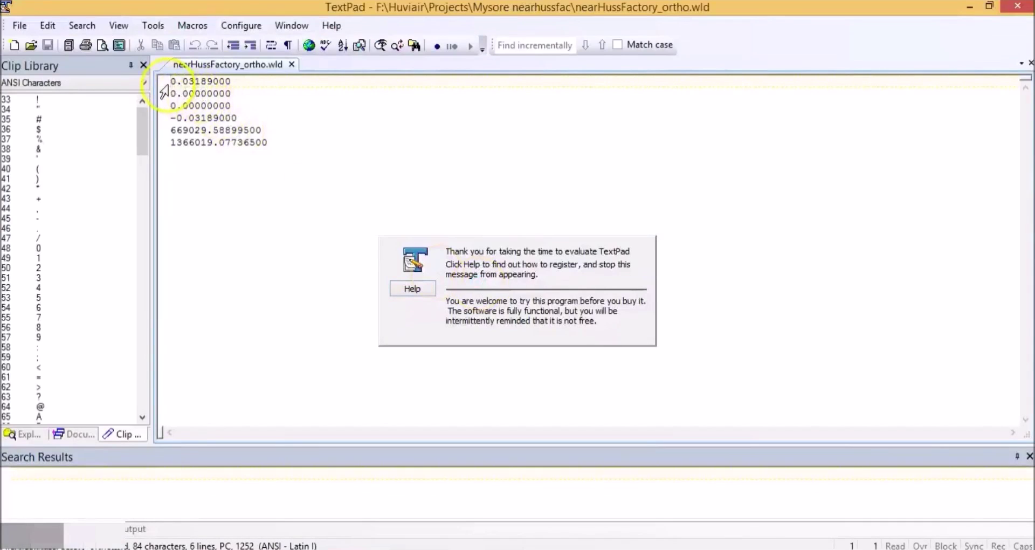
Look over the six world-file lines in TextPad, then close TextPad without changes.
left_click_drag(170, 80, 266, 143)
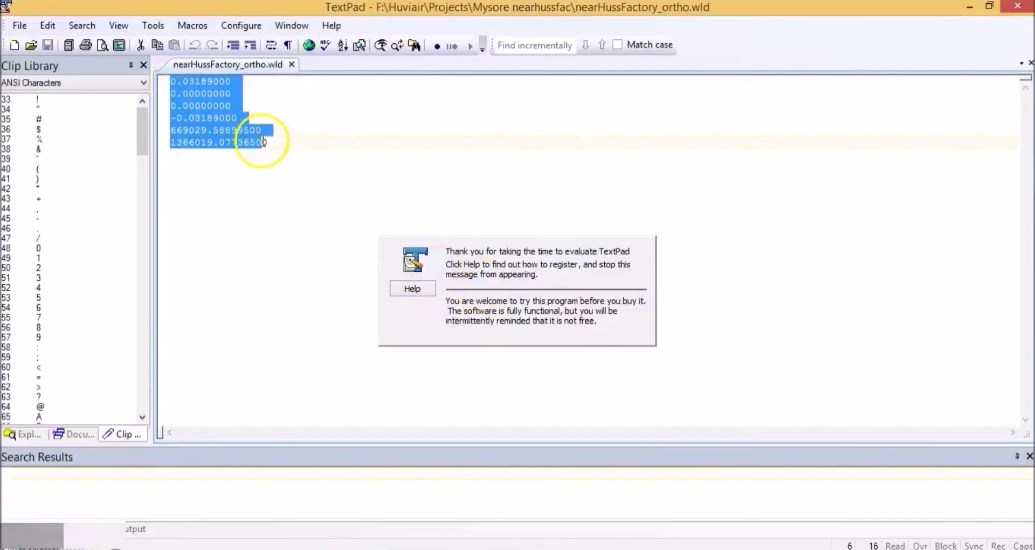
left_click(275, 143)
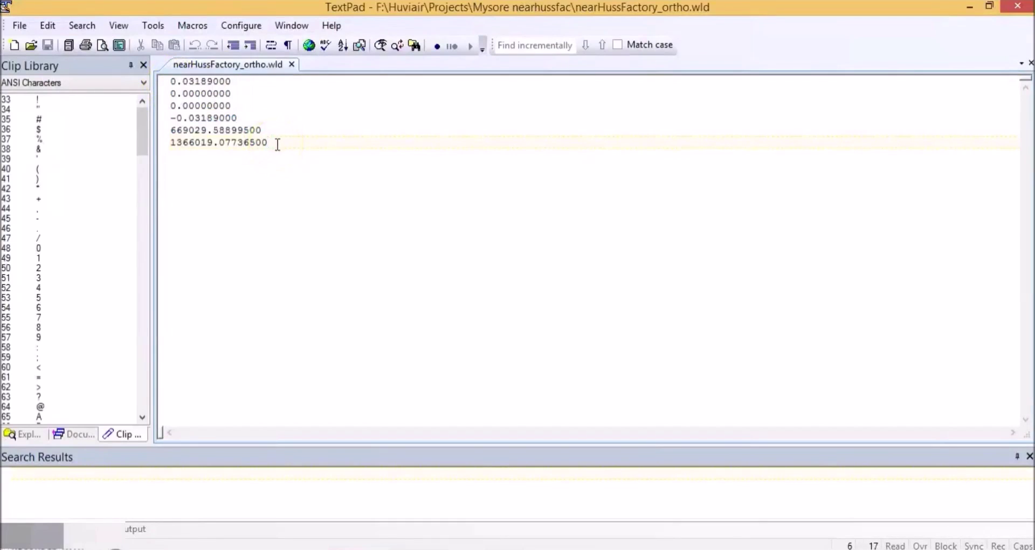
left_click_drag(278, 145, 176, 94)
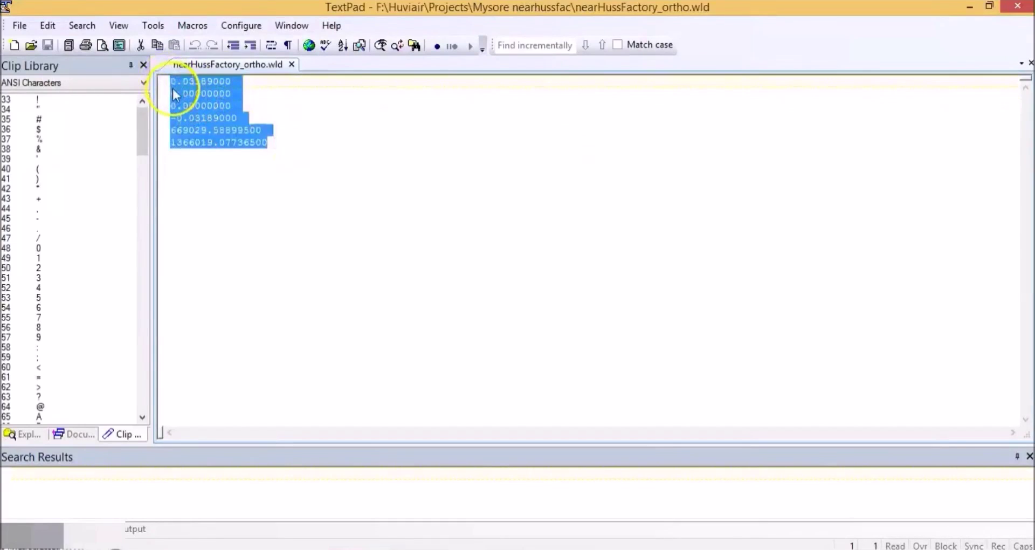
left_click(175, 95)
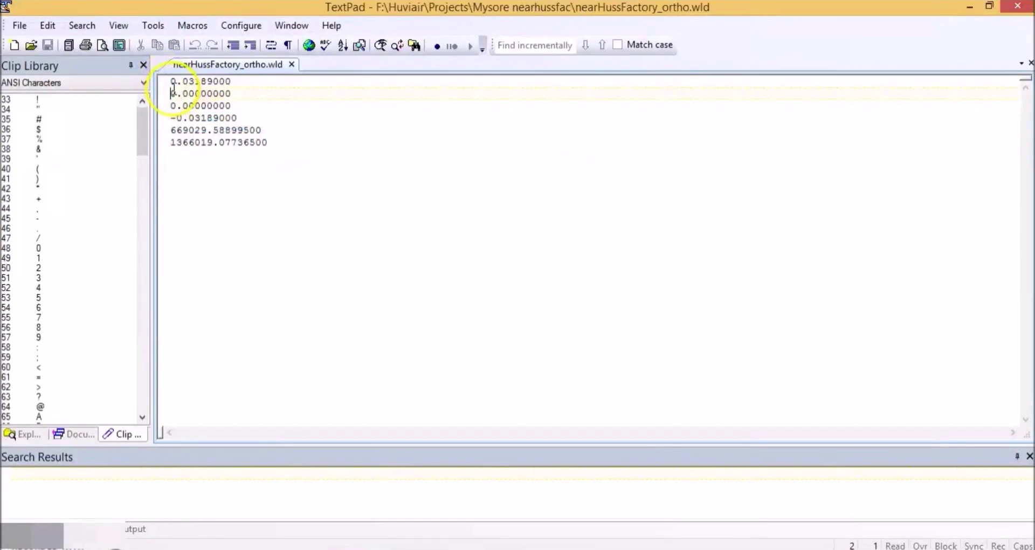
left_click(1017, 6)
Rename the world file's extension from wld to tfw, confirming both warnings, giving nearHussFactory_ortho (2).tfw.
double_click(443, 264)
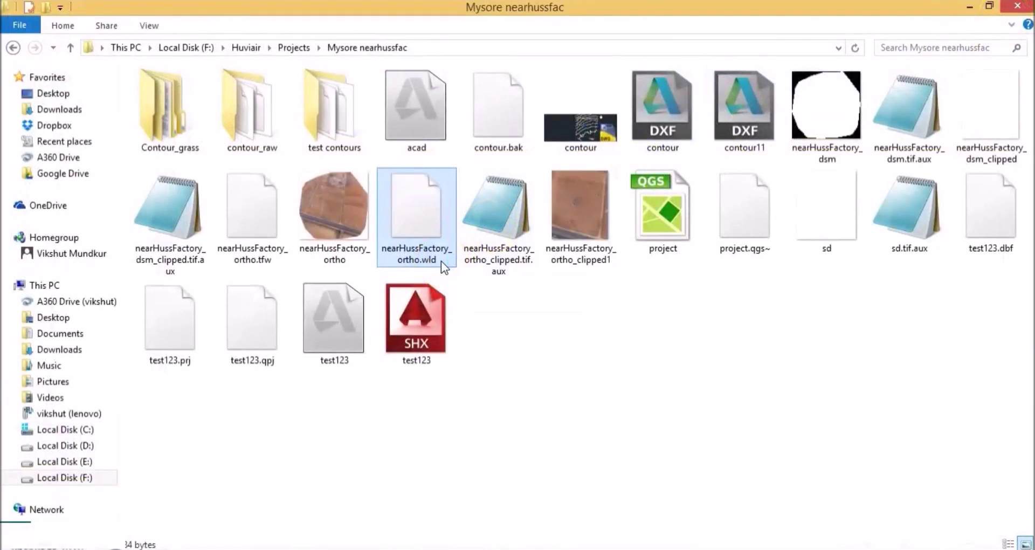
left_click(443, 264)
left_click(444, 261)
key("BackSpace")
key("BackSpace")
key("BackSpace")
type("tfw")
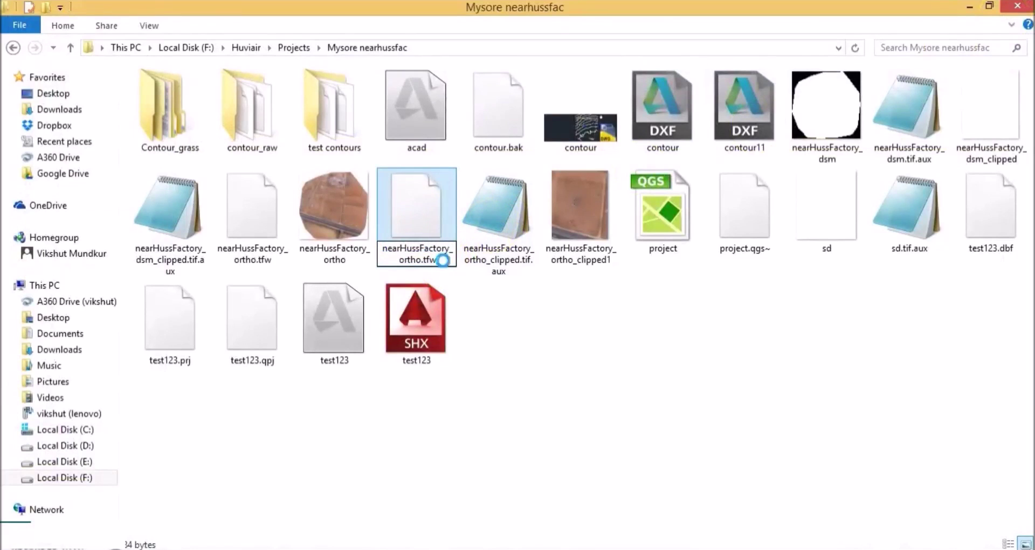
key("Return")
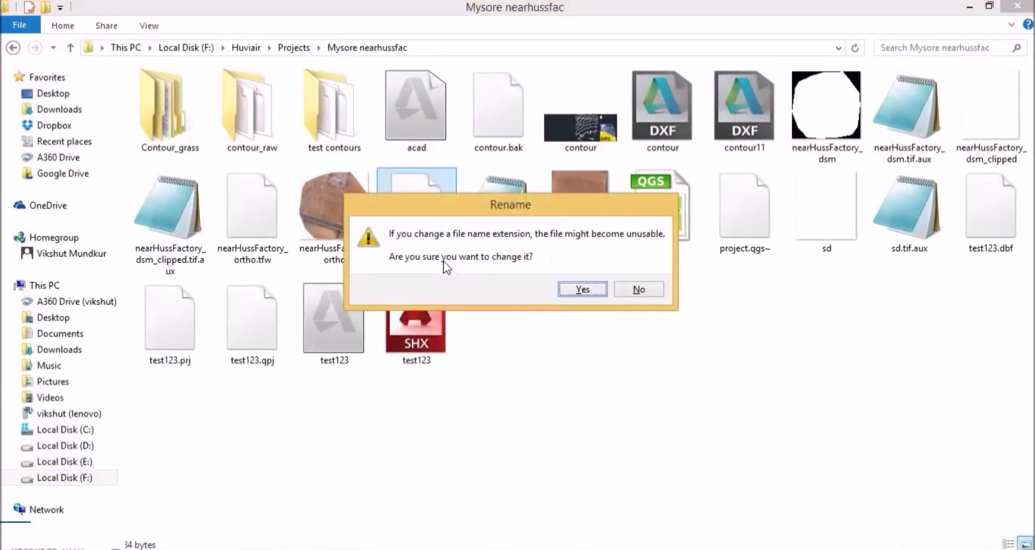
left_click(593, 292)
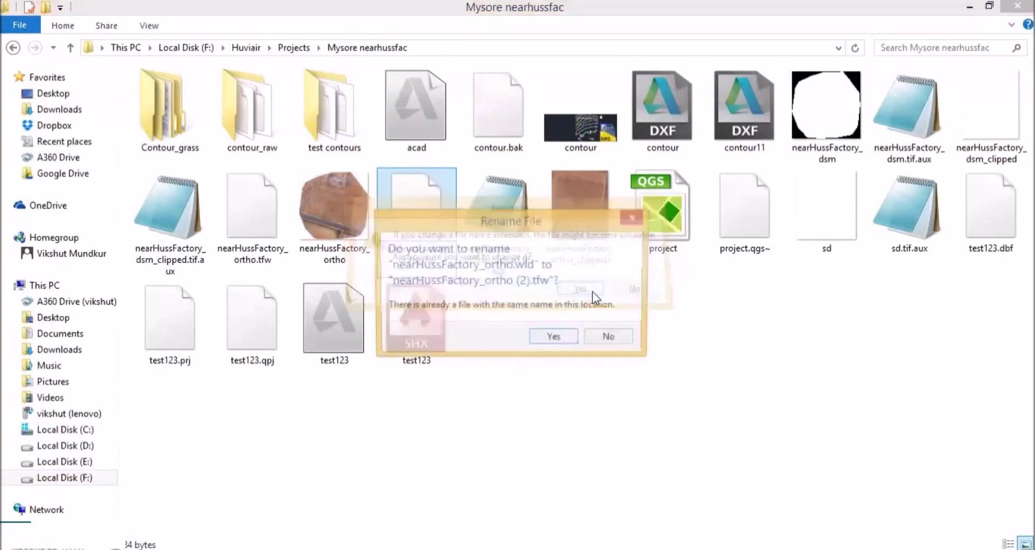
left_click(554, 338)
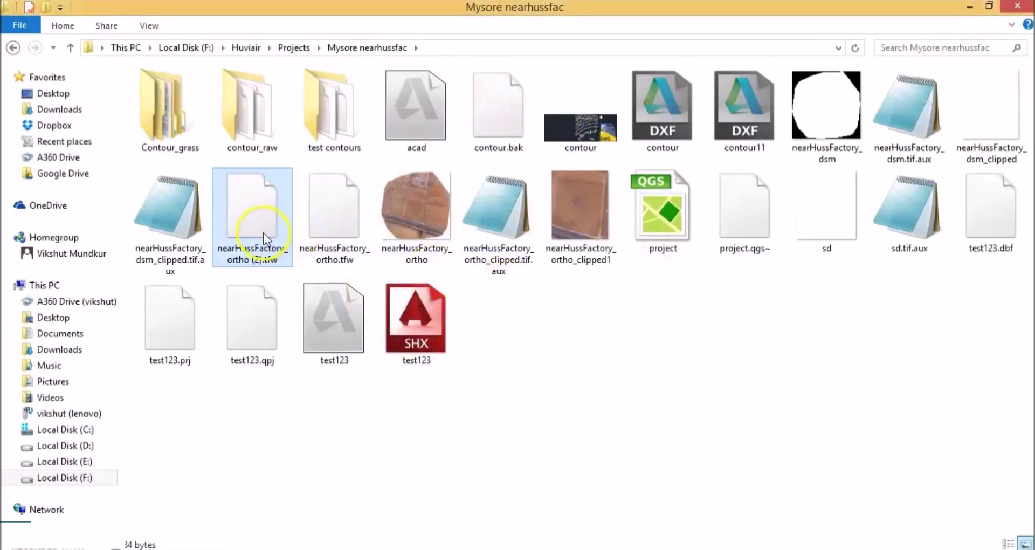
Cancel Extract projection, hide nearHussFactory_ortho, show test123 and zoom out to all contours.
left_click(429, 547)
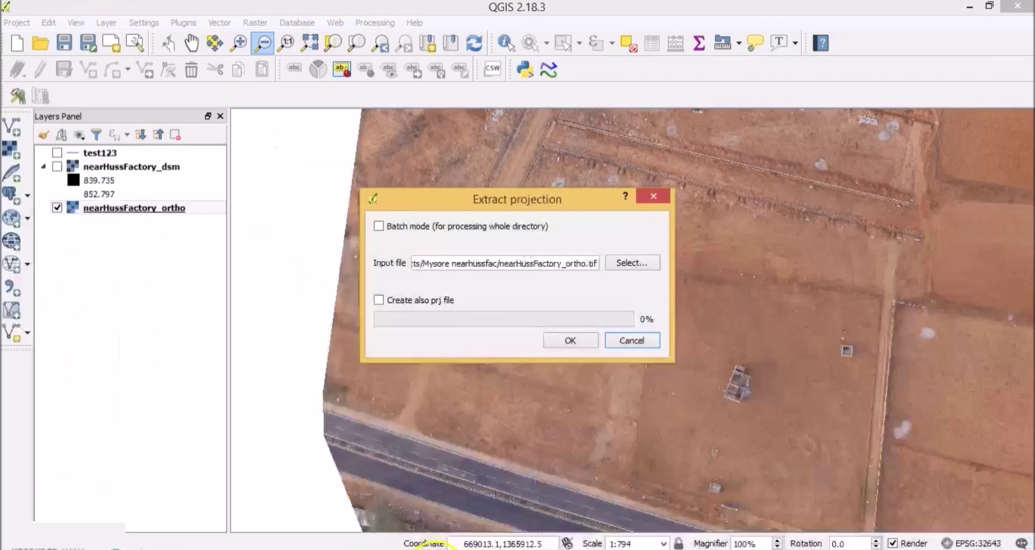
left_click(625, 340)
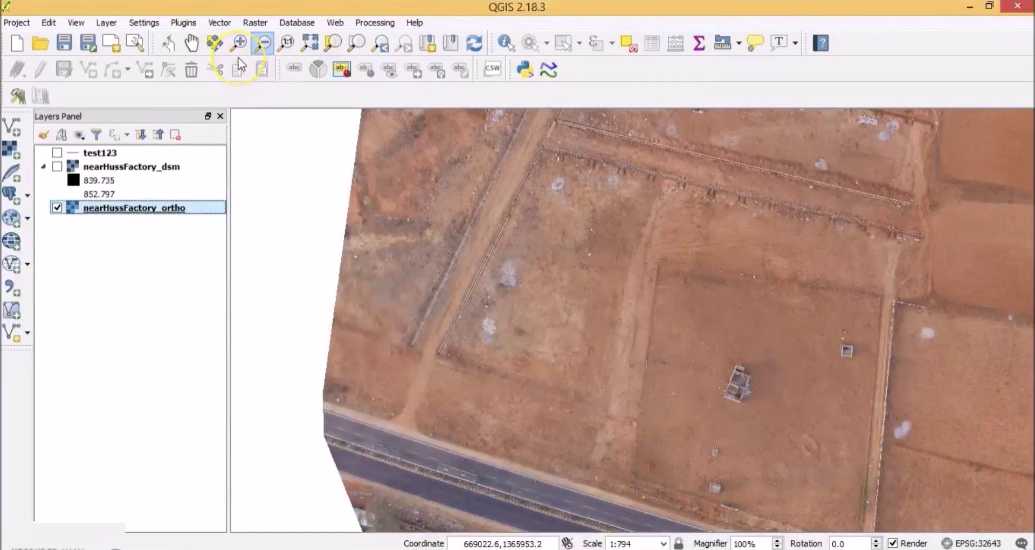
left_click(57, 208)
left_click(58, 153)
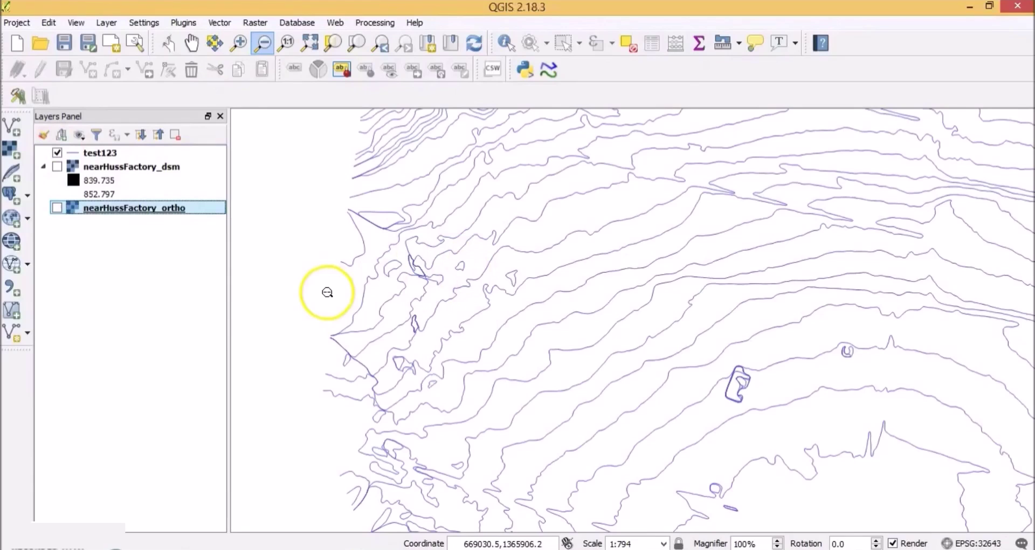
left_click(602, 267)
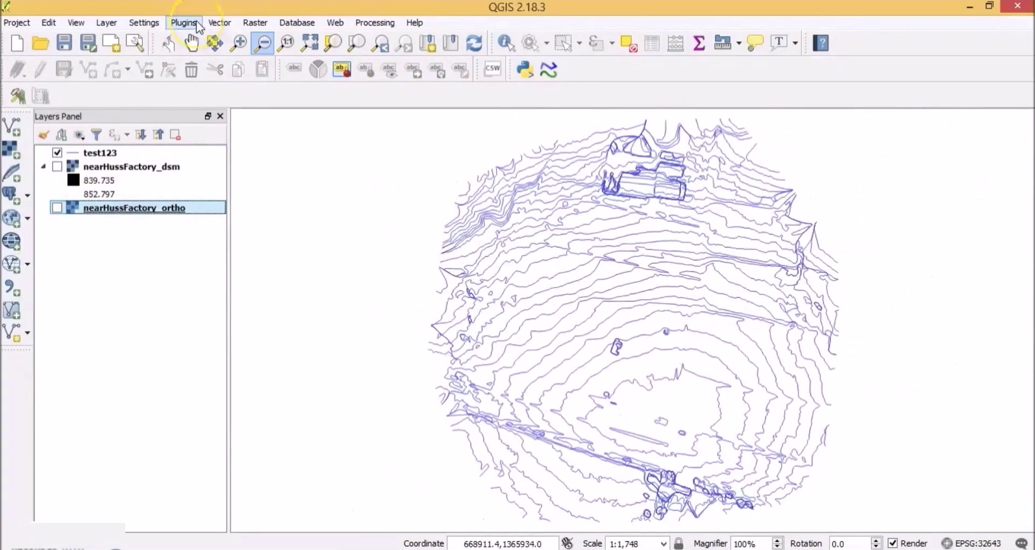
Start a new GRASS mapset, set the database folder, and name the new location grass_contours.
left_click(196, 23)
mouse_move(219, 102)
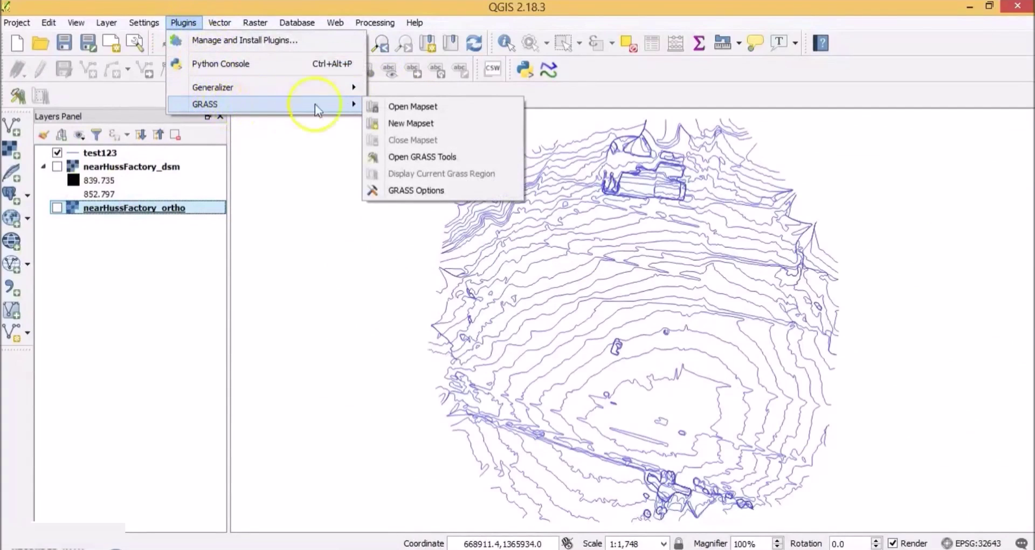
left_click(391, 123)
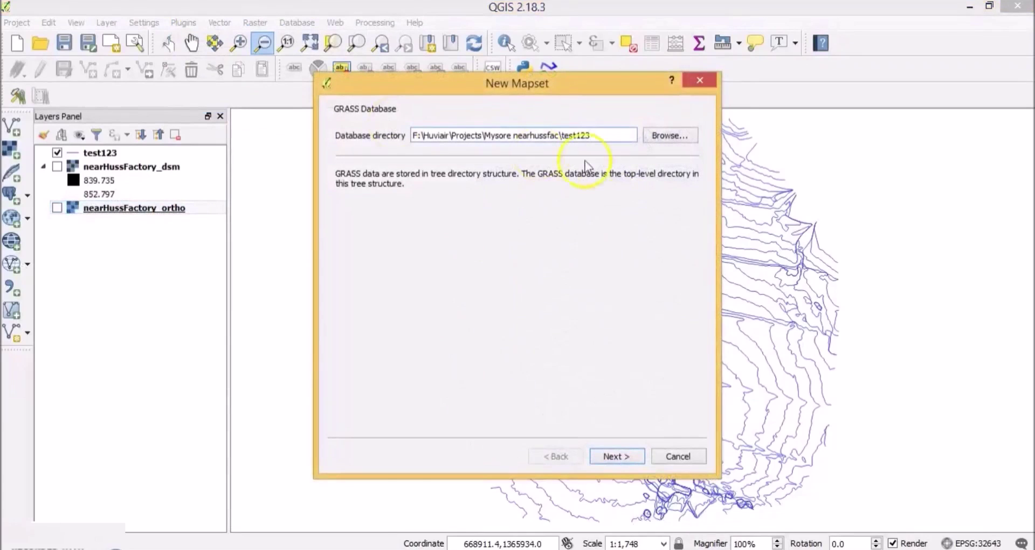
left_click(595, 134)
left_click_drag(605, 135, 561, 135)
left_click(598, 135)
key("shift+Left")
key("shift+Left")
left_click(625, 456)
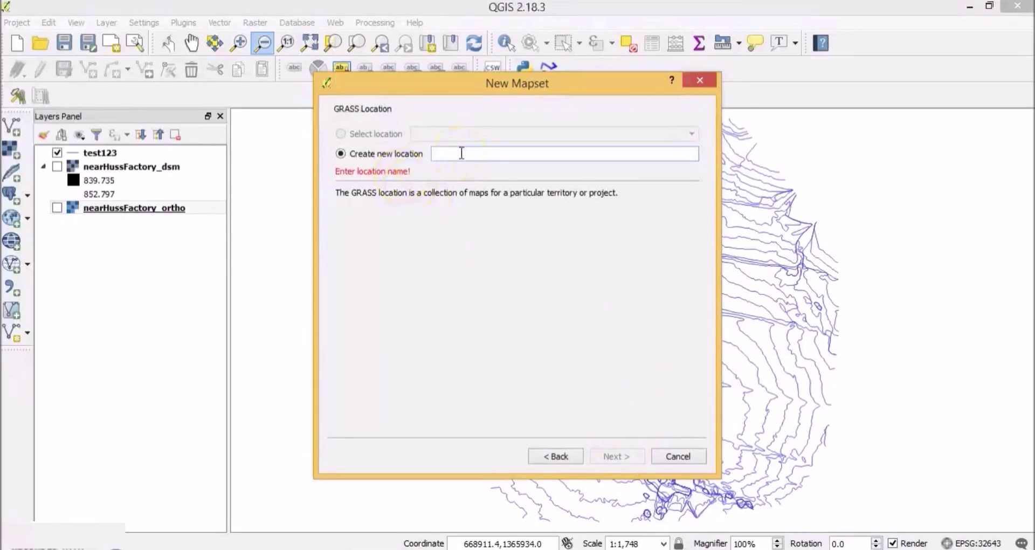
type("grass")
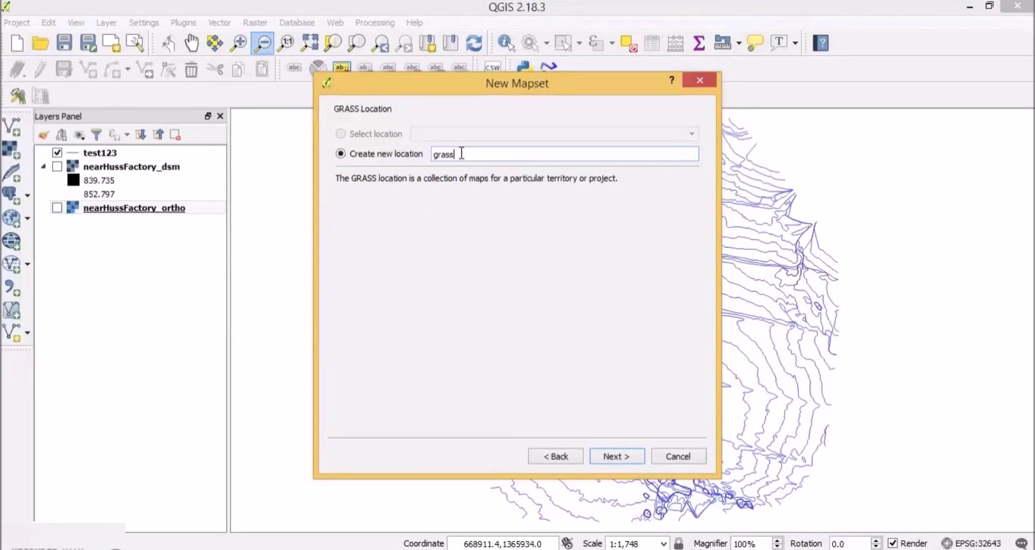
type("_contours")
left_click(615, 456)
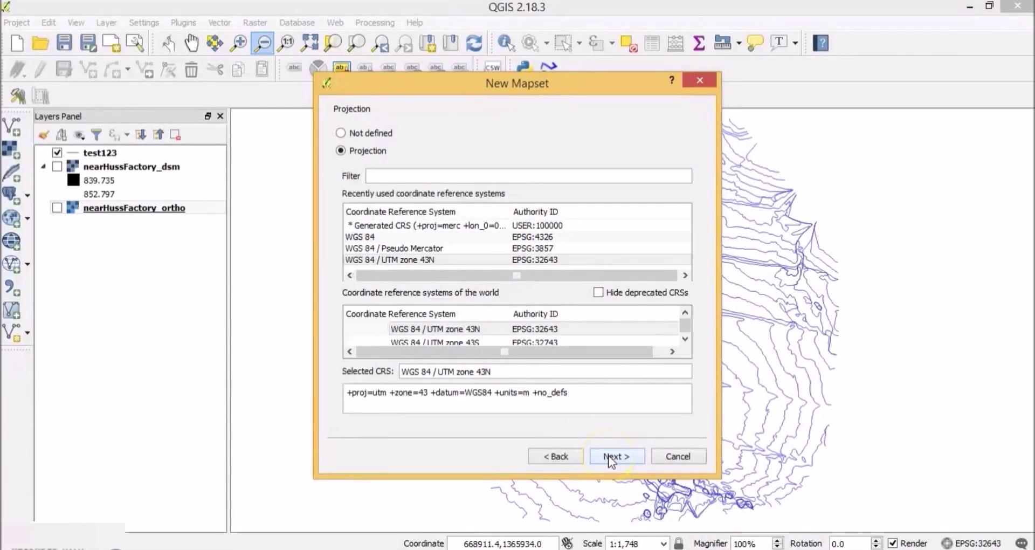
Use WGS 84 / UTM zone 43N with the default region and create mapset contour_mapset.
left_click(608, 455)
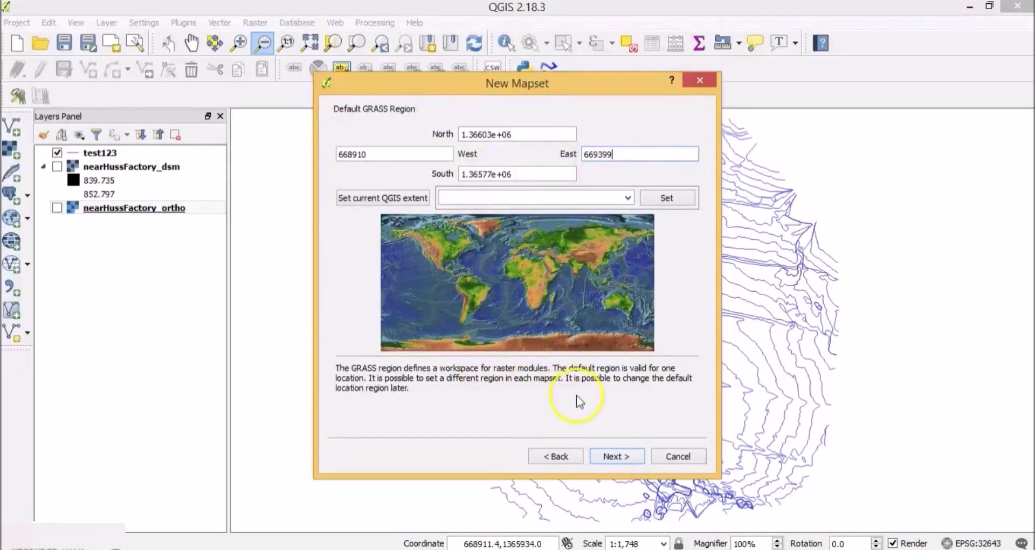
left_click(609, 456)
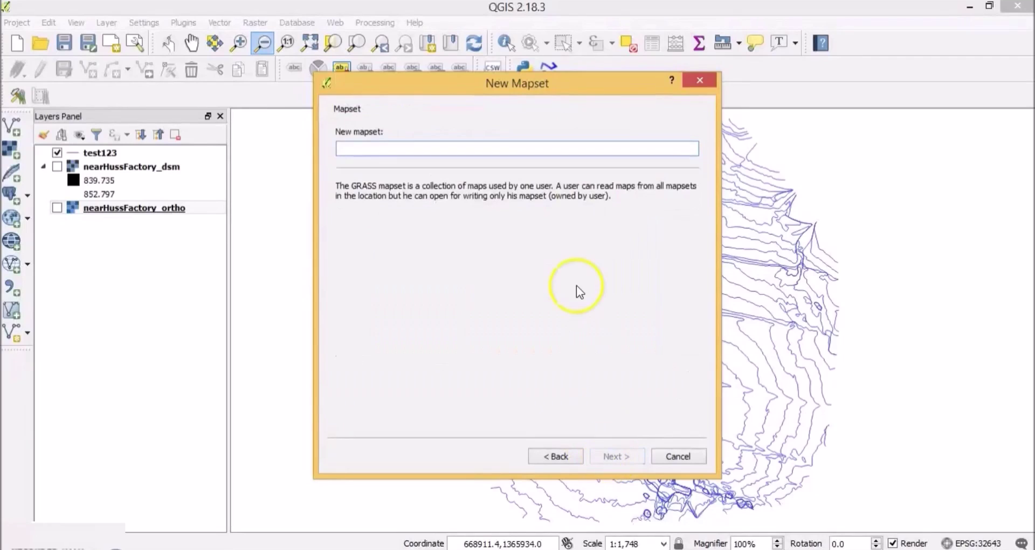
left_click(384, 153)
type("contour_mapset")
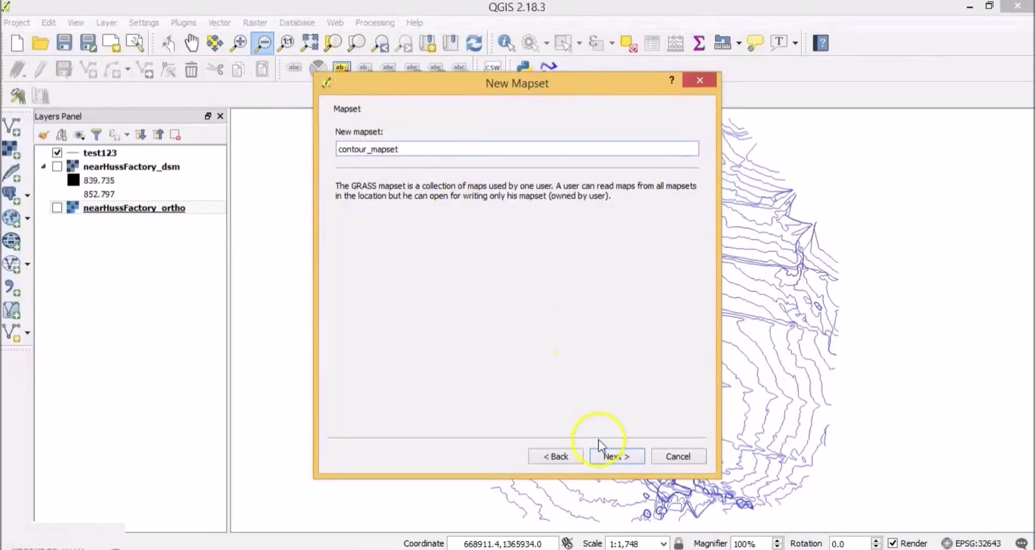
left_click(615, 456)
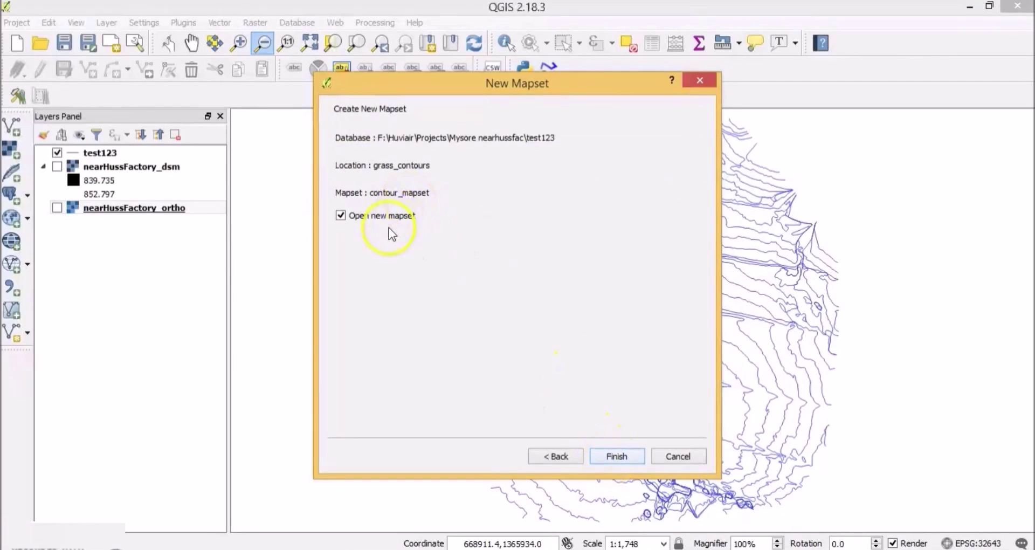
left_click(616, 456)
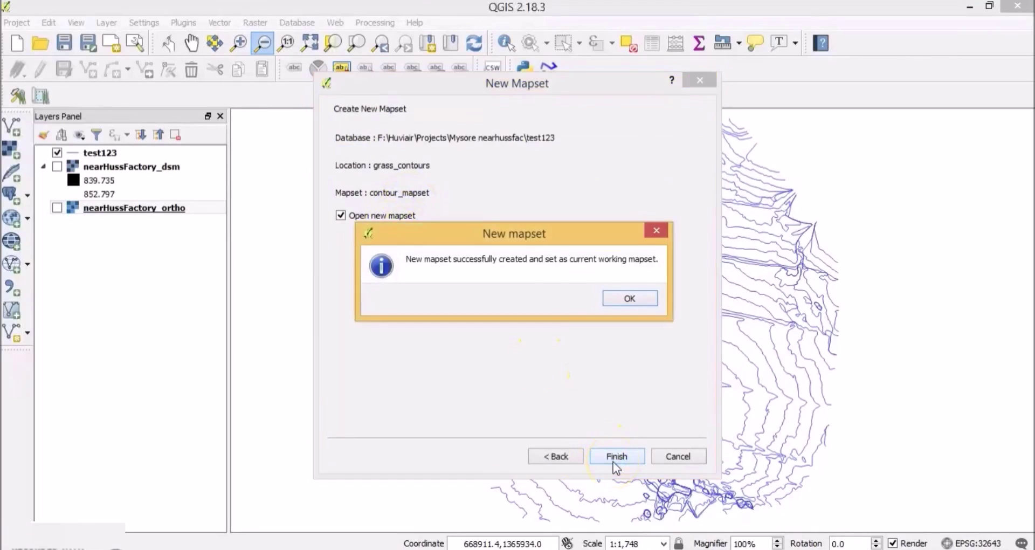
left_click(617, 296)
Open the GRASS Tools panel and filter its module list with 'import ve'.
left_click(183, 22)
mouse_move(350, 104)
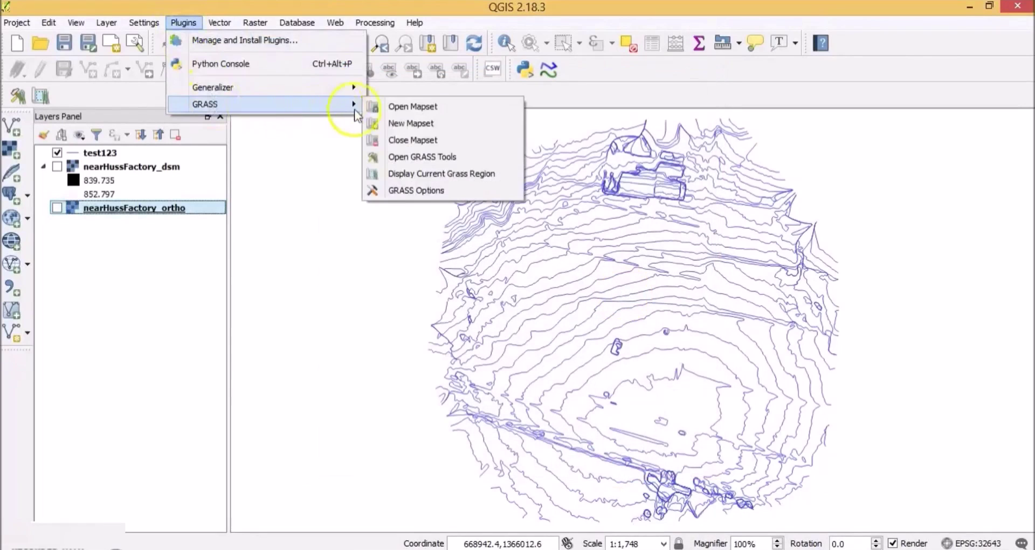
left_click(415, 157)
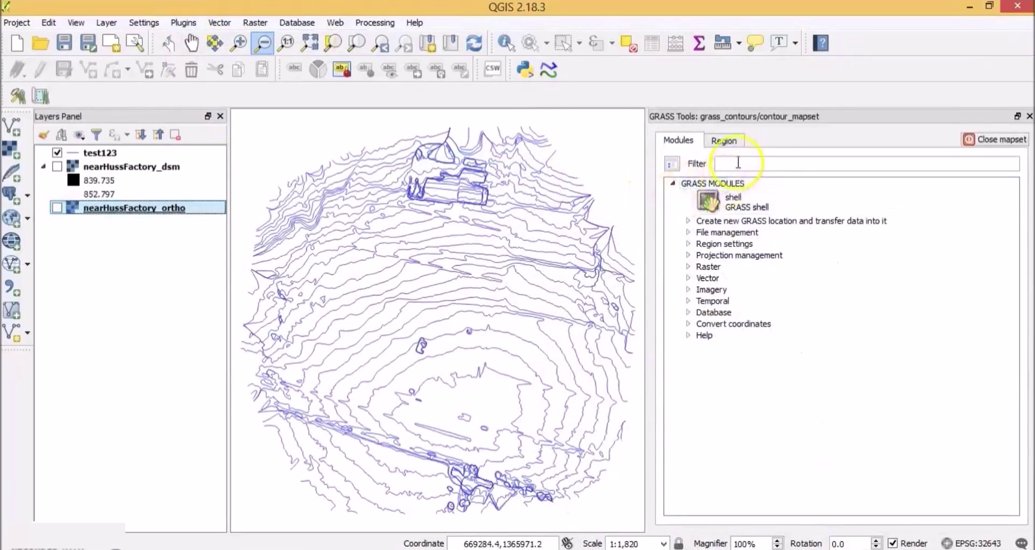
left_click(739, 161)
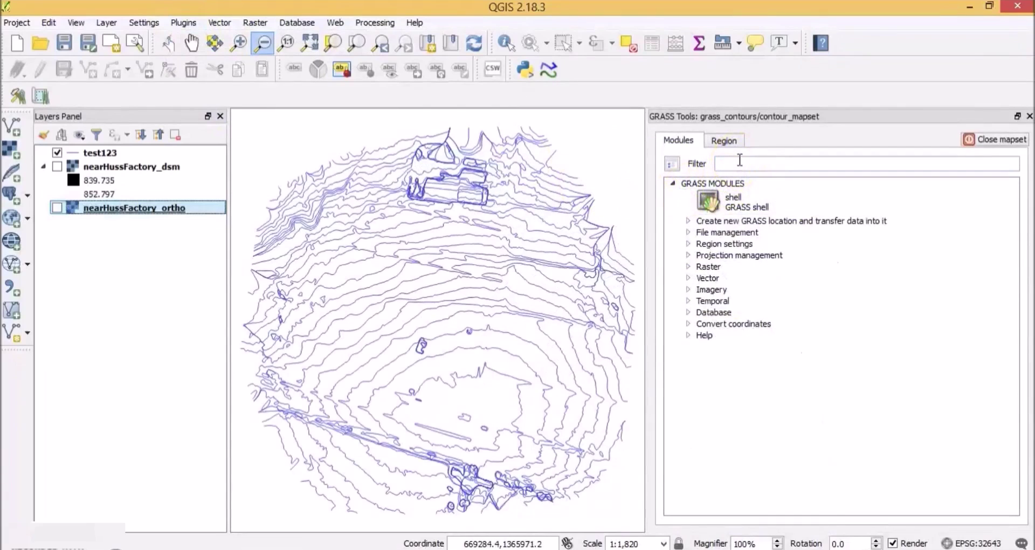
type("import")
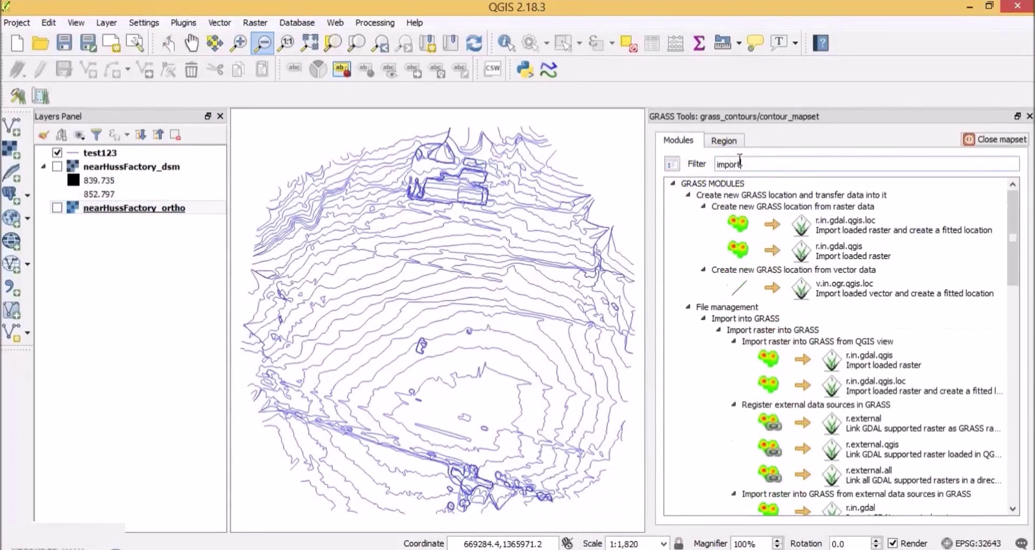
type(" ve")
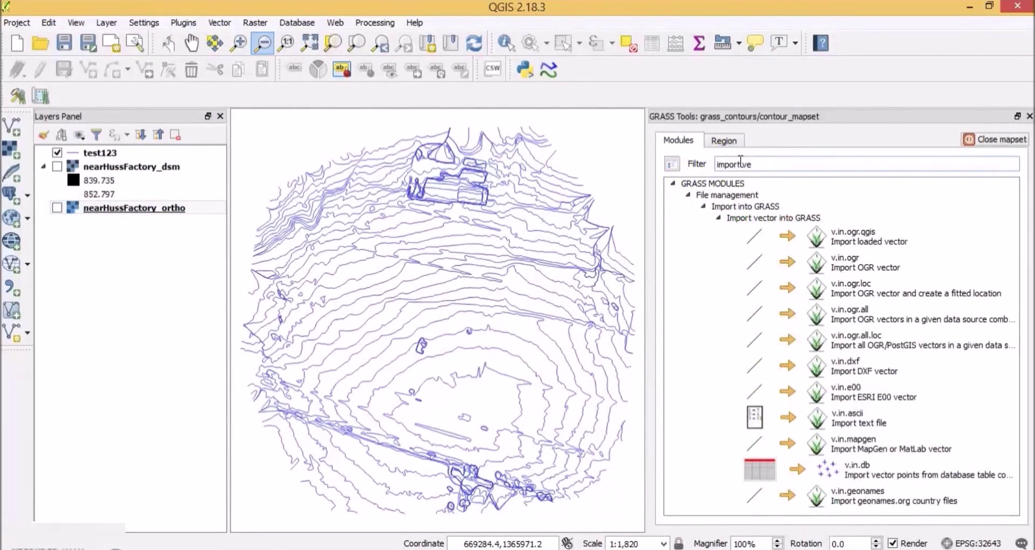
Import test123 with v.in.ogr.qgis as contour_vector and load the output onto the map.
left_click(844, 244)
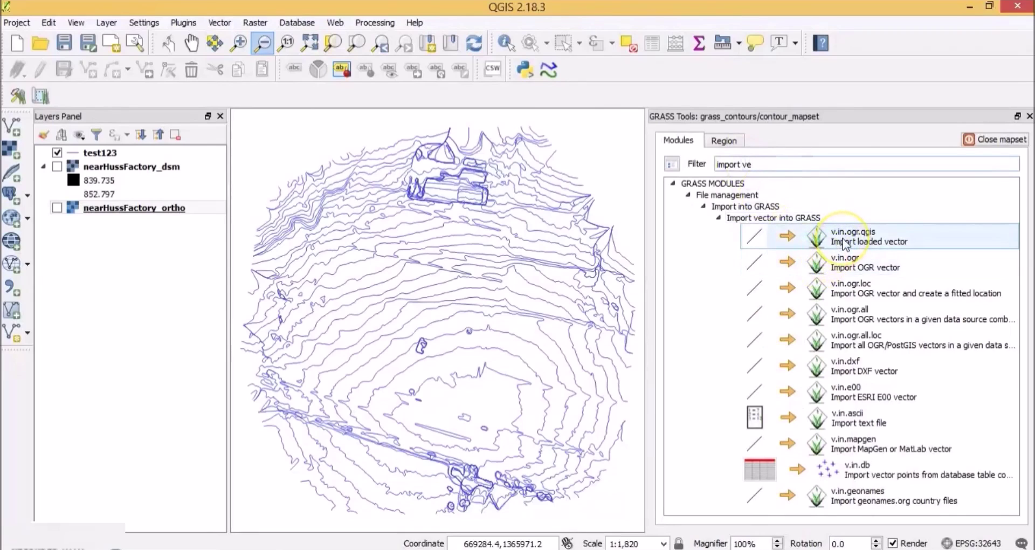
double_click(843, 242)
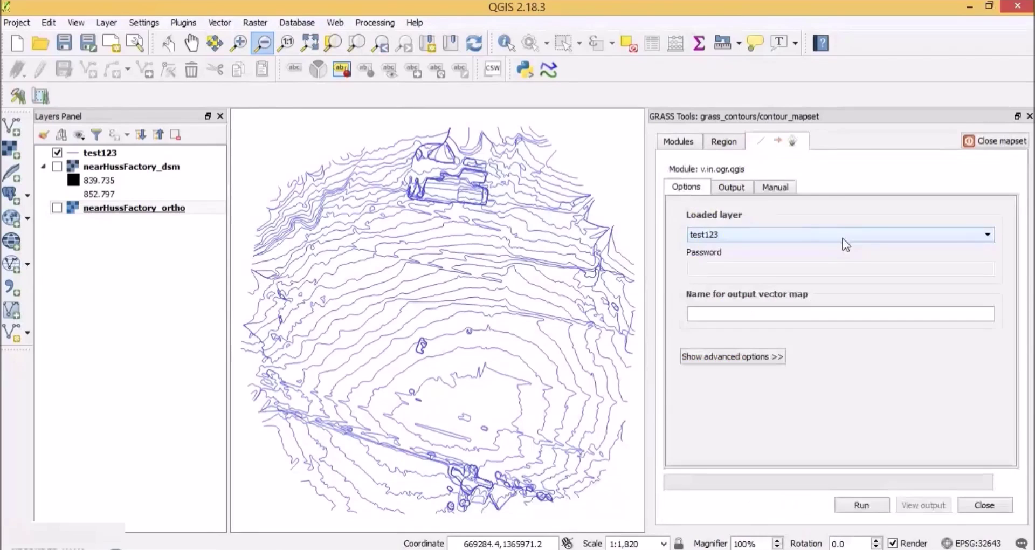
left_click(742, 238)
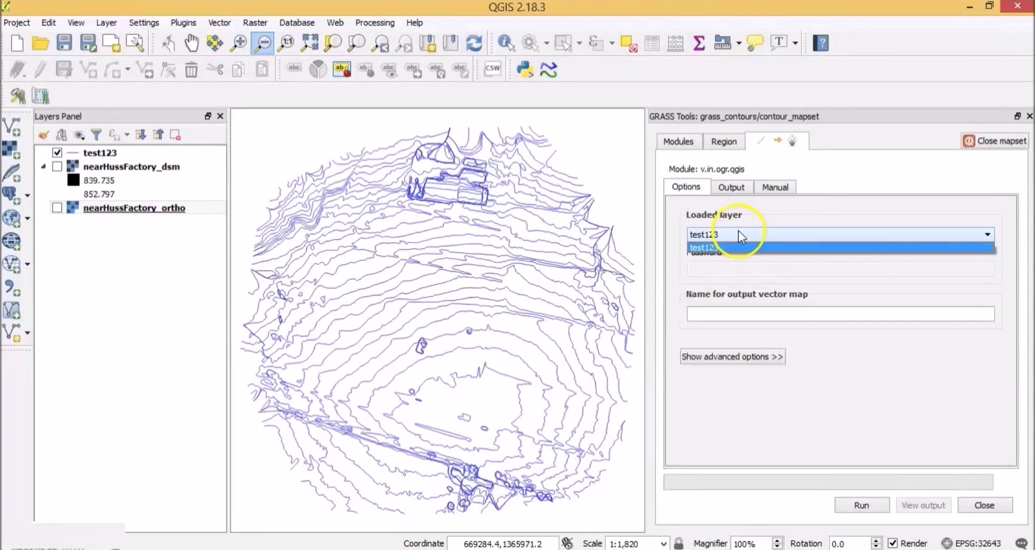
left_click(738, 232)
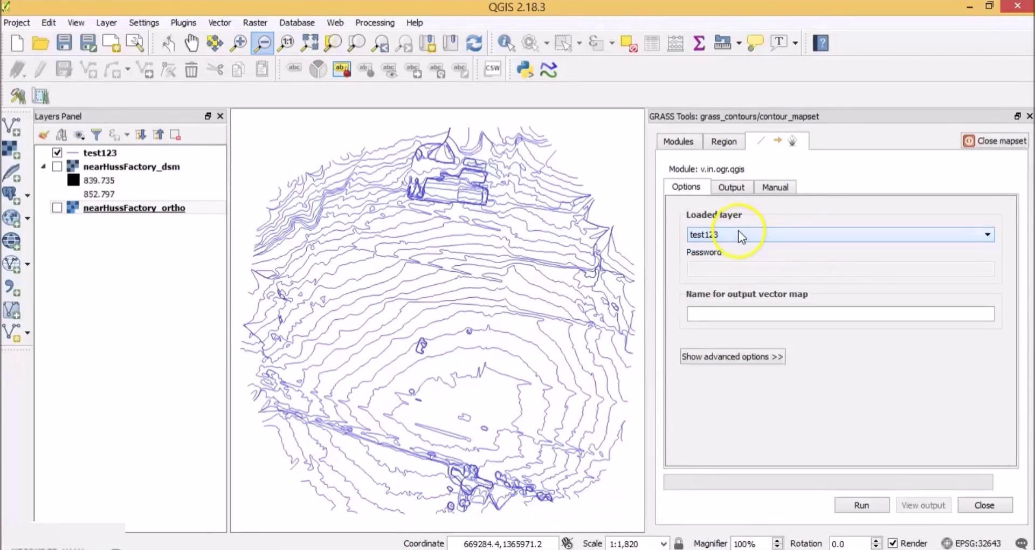
left_click(733, 312)
type("contour_vector")
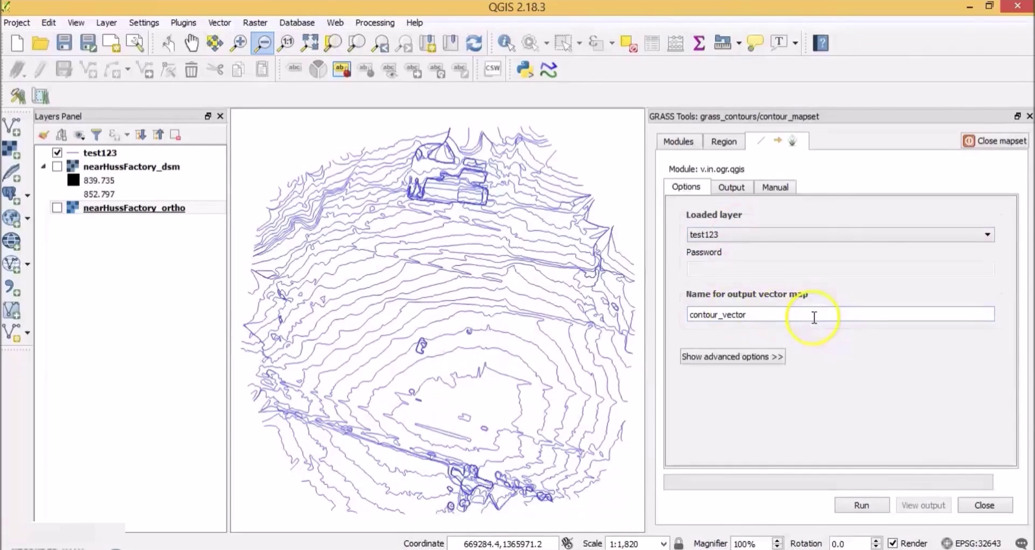
left_click(854, 506)
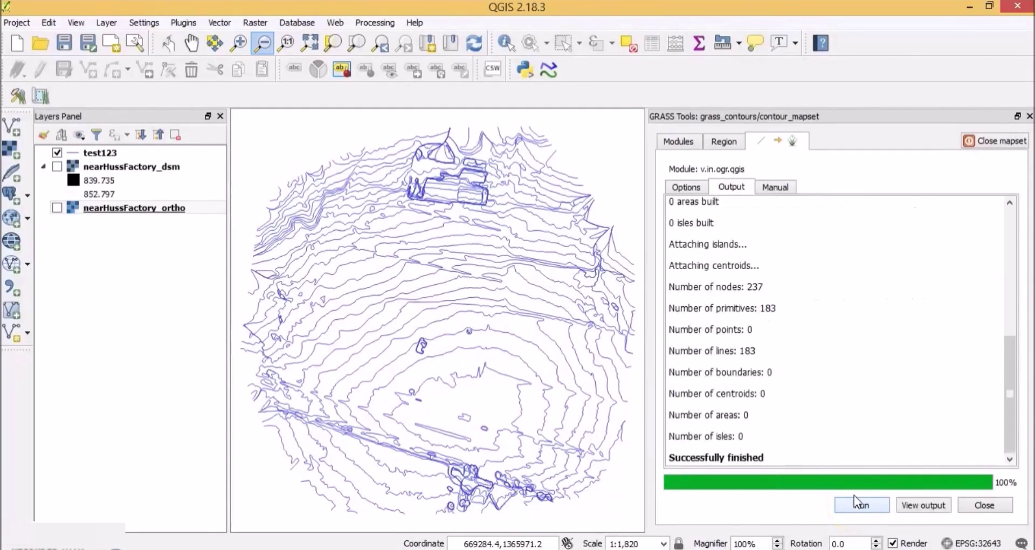
left_click(927, 503)
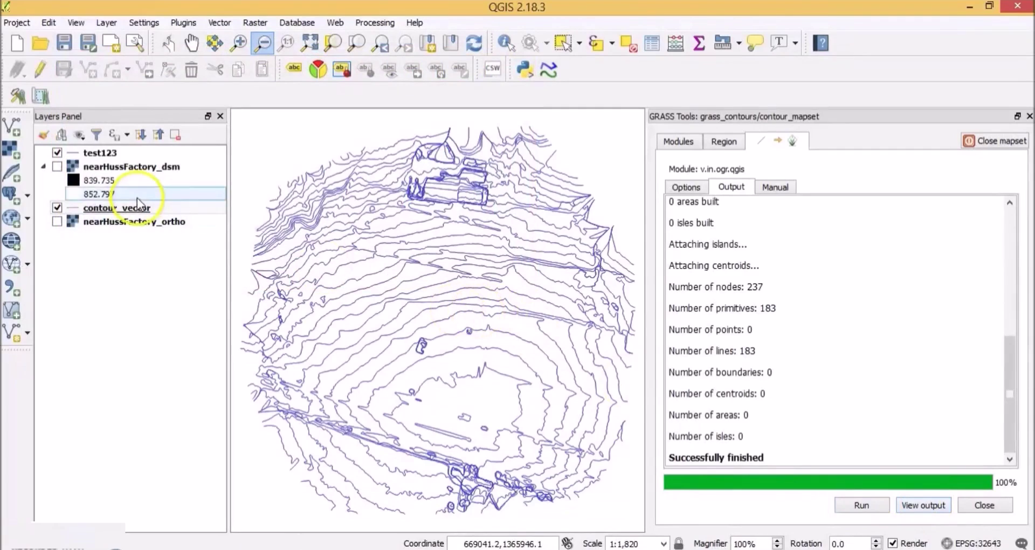
Switch off the original test123 layer so only contour_vector shows.
left_click(162, 210)
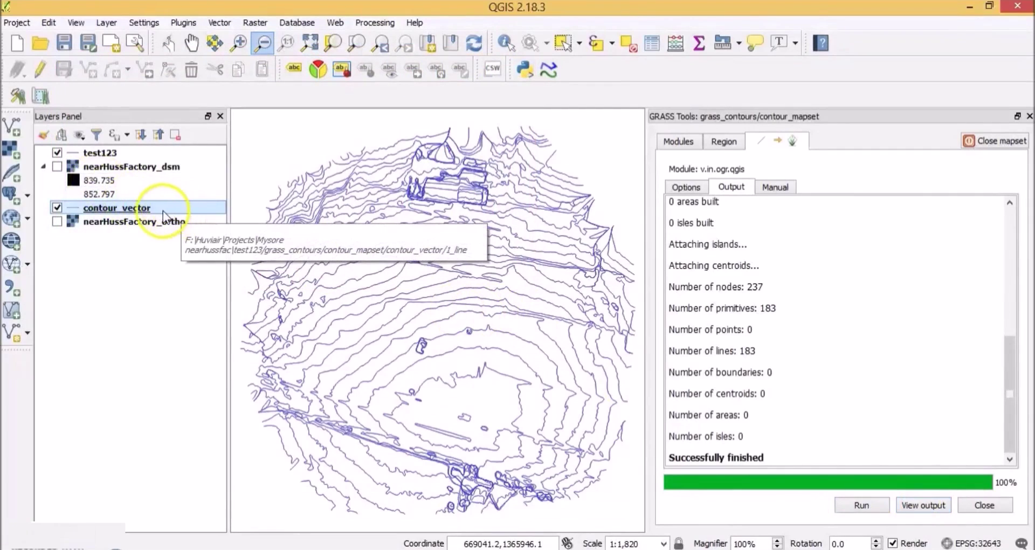
left_click(57, 152)
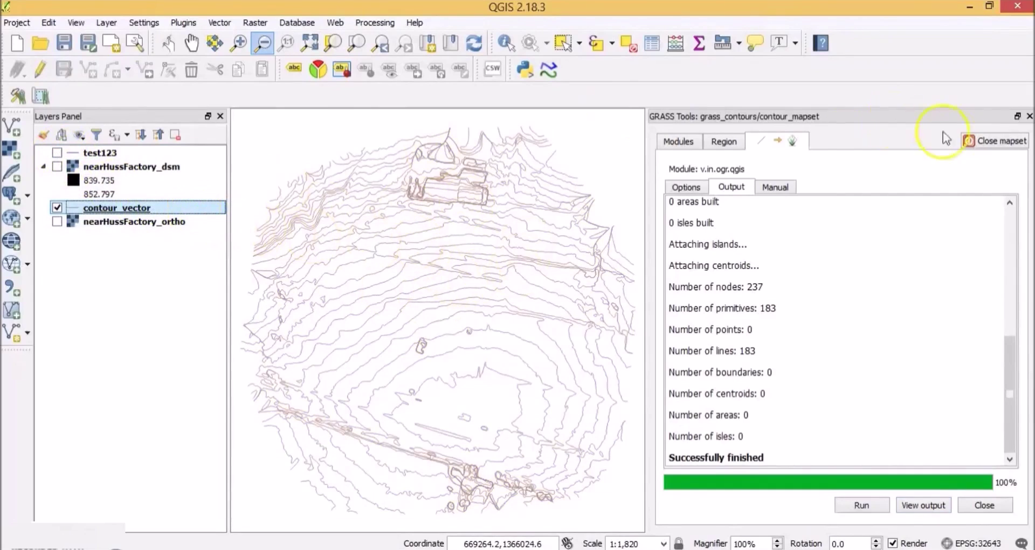
left_click(680, 142)
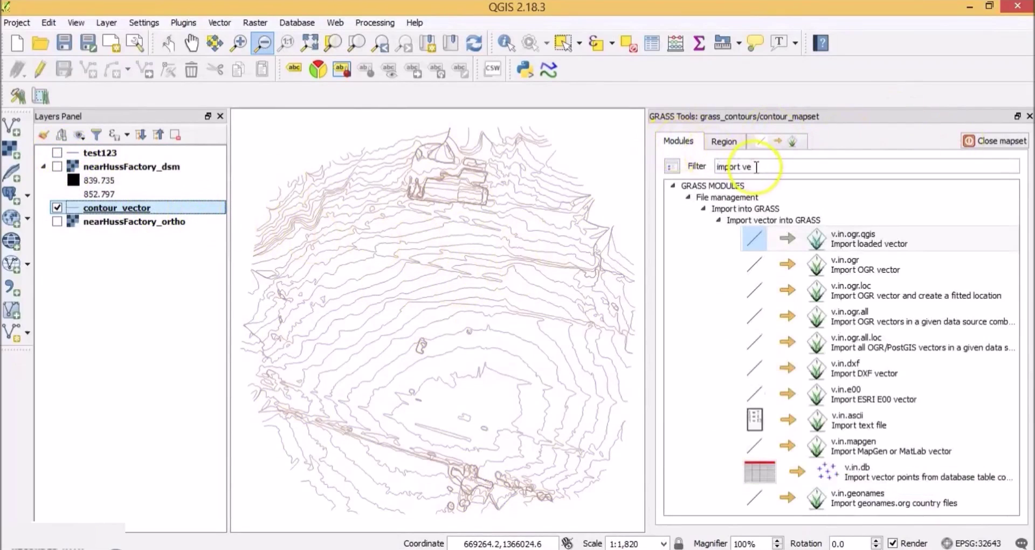
Replace the module filter with '3d', widen the panel, and open the v.to.3d.attr form.
left_click_drag(755, 166, 705, 169)
key("BackSpace")
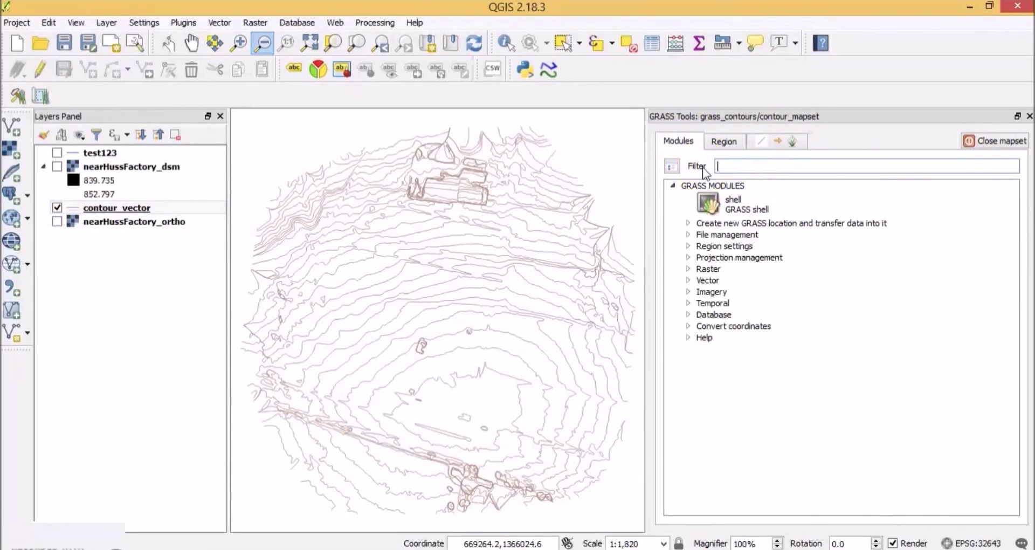
type("3d")
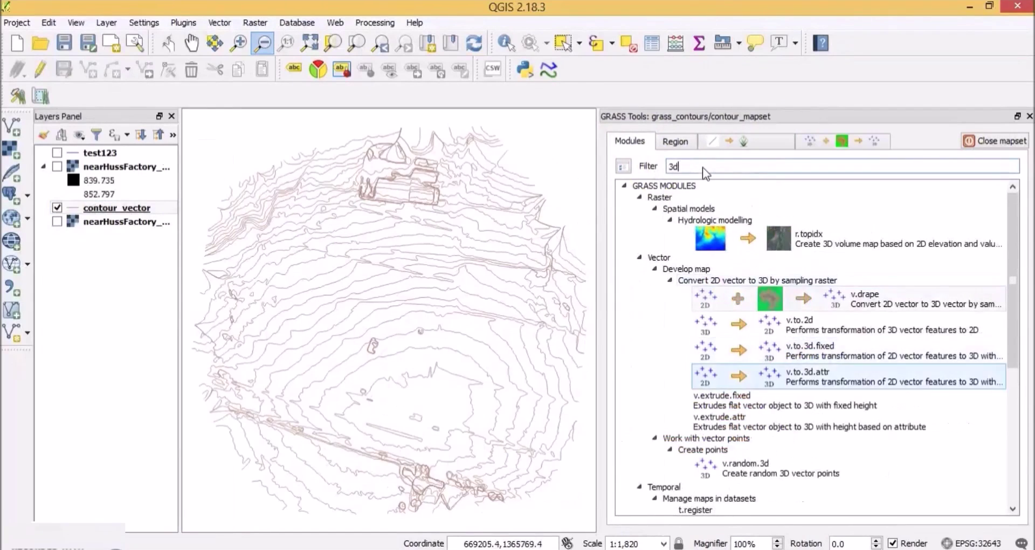
left_click(600, 371)
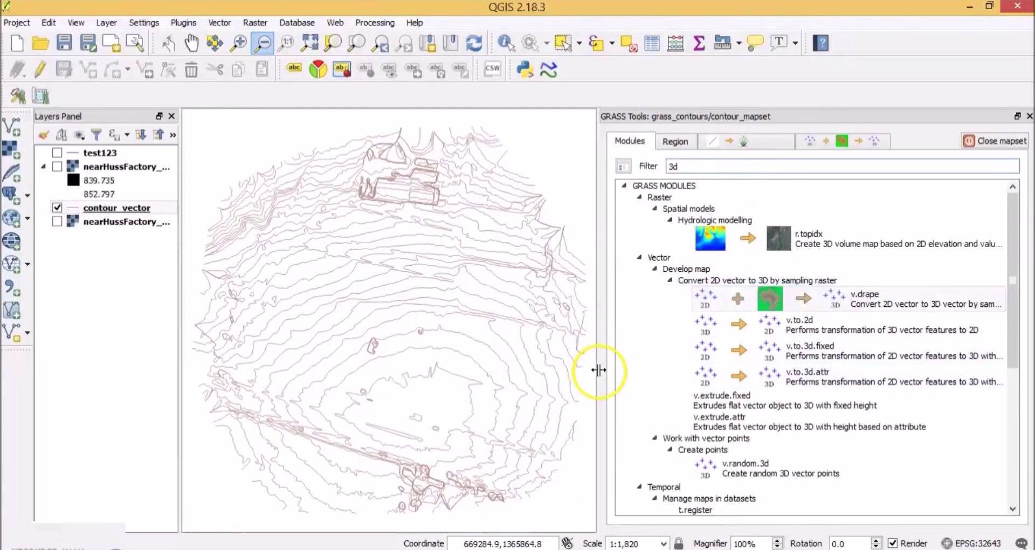
left_click_drag(600, 371, 473, 378)
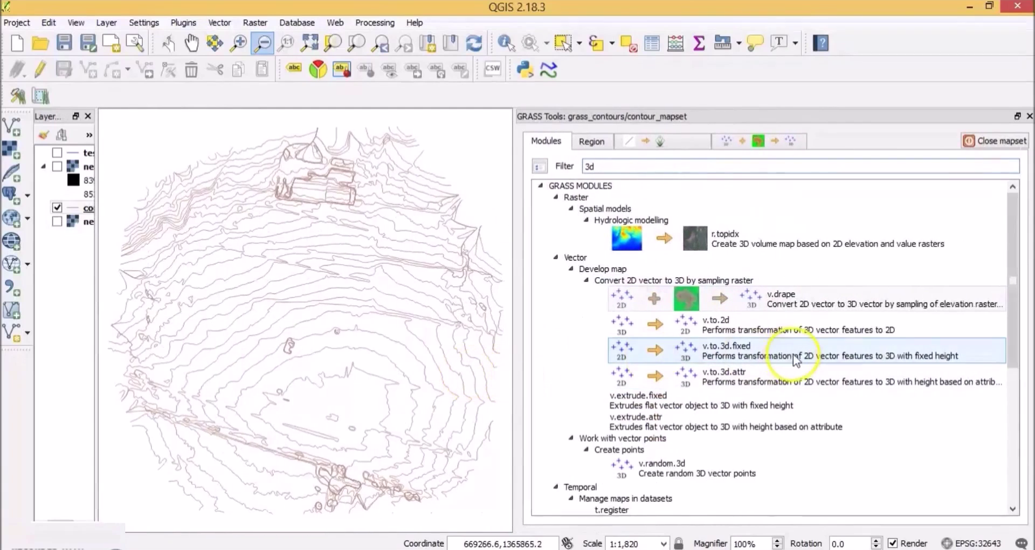
left_click(782, 386)
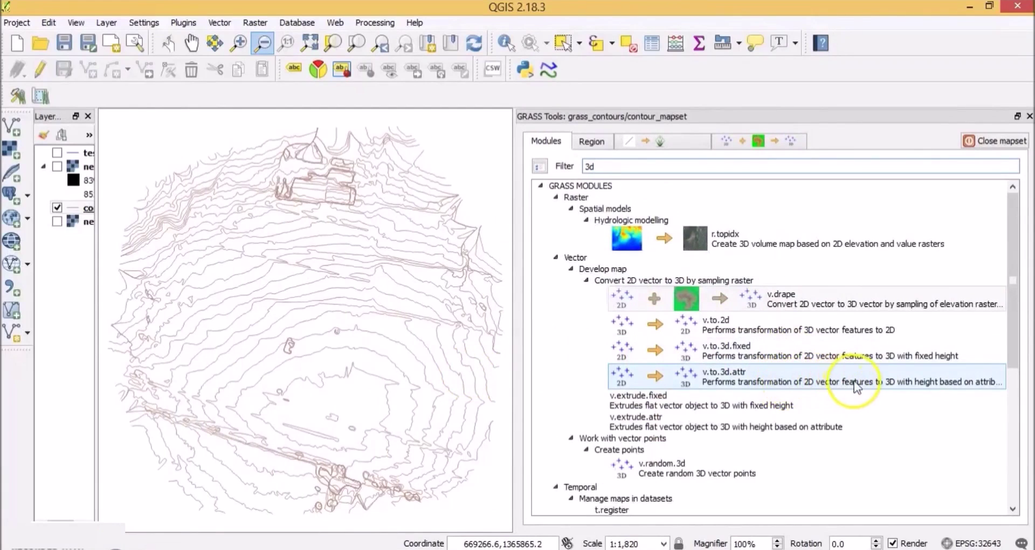
left_click(927, 382)
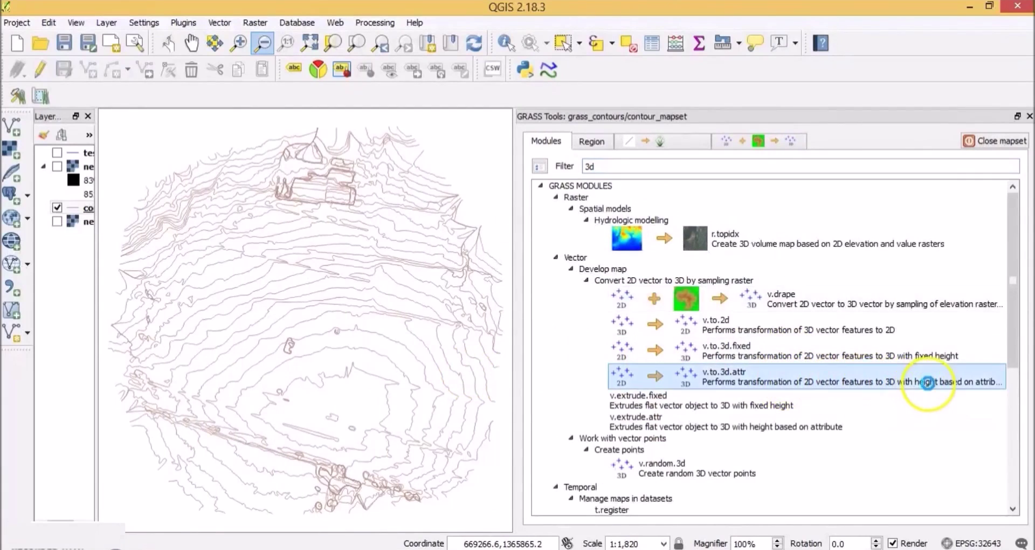
double_click(928, 383)
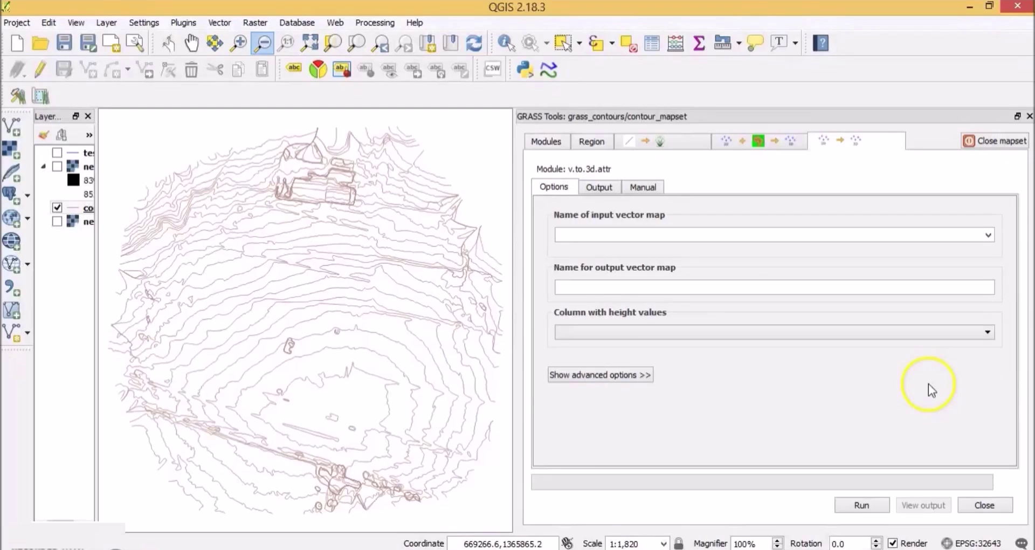
Run v.to.3d.attr on contour_vector with ELEV heights, output contour_vector_3D, and add it to the map.
left_click(987, 237)
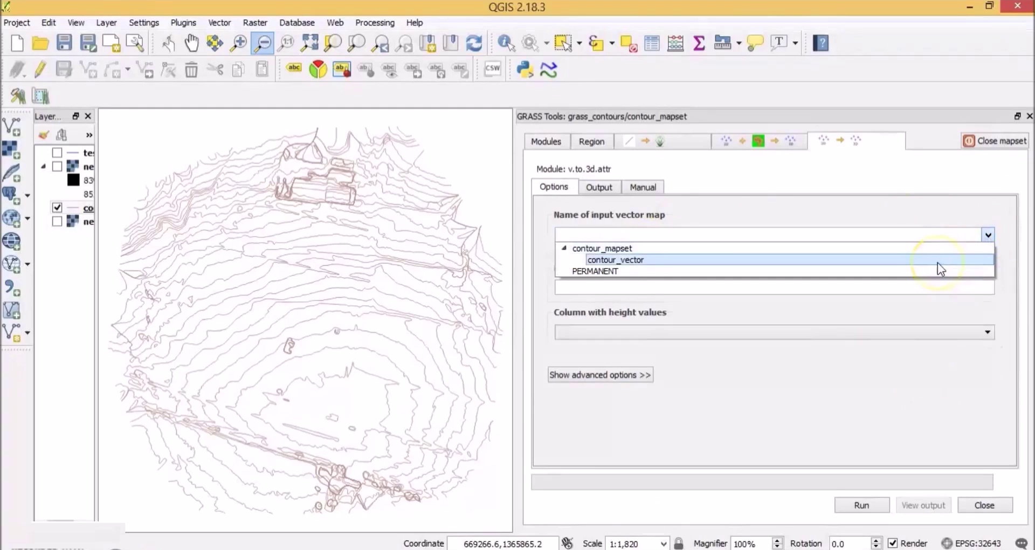
left_click(937, 261)
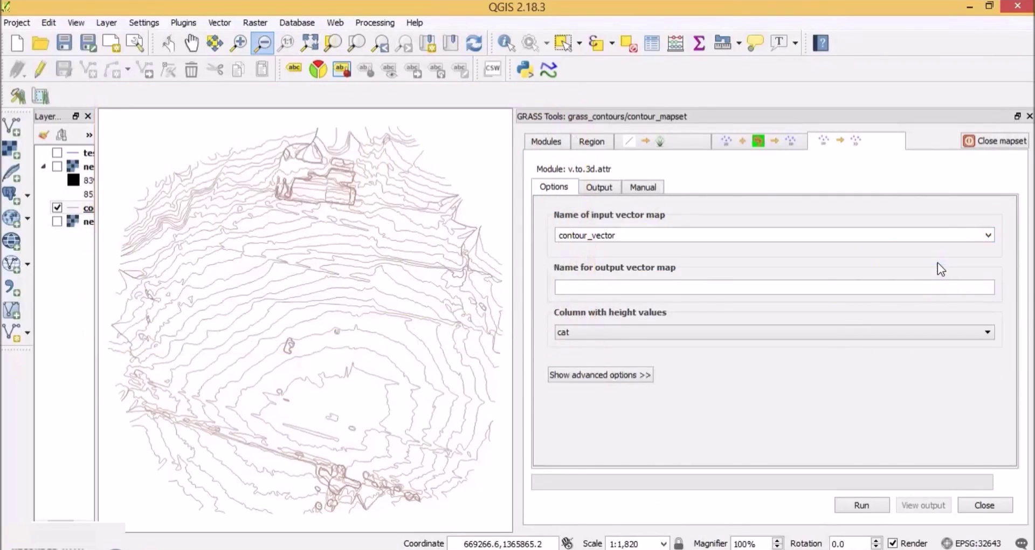
left_click(653, 287)
type("contour_vector_3D")
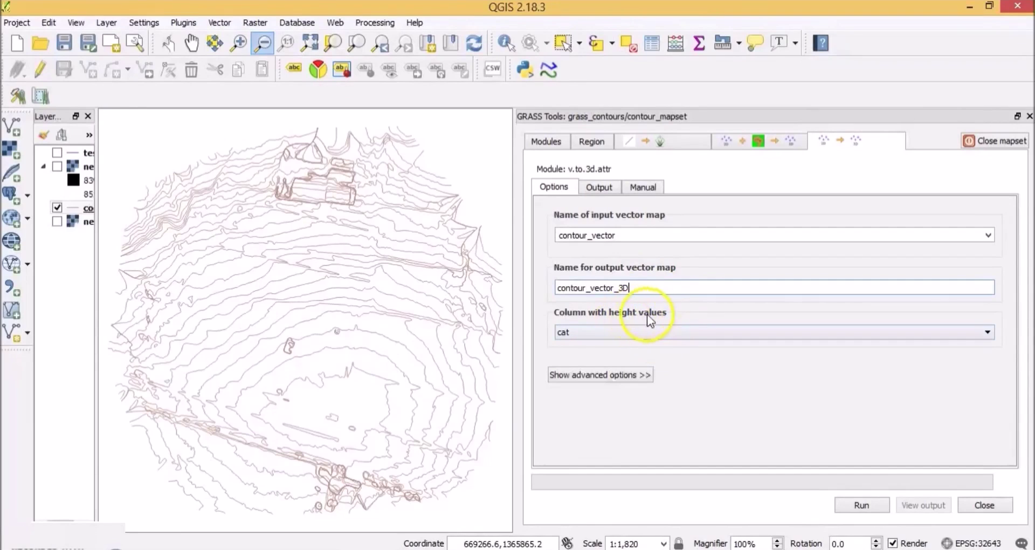
left_click(667, 333)
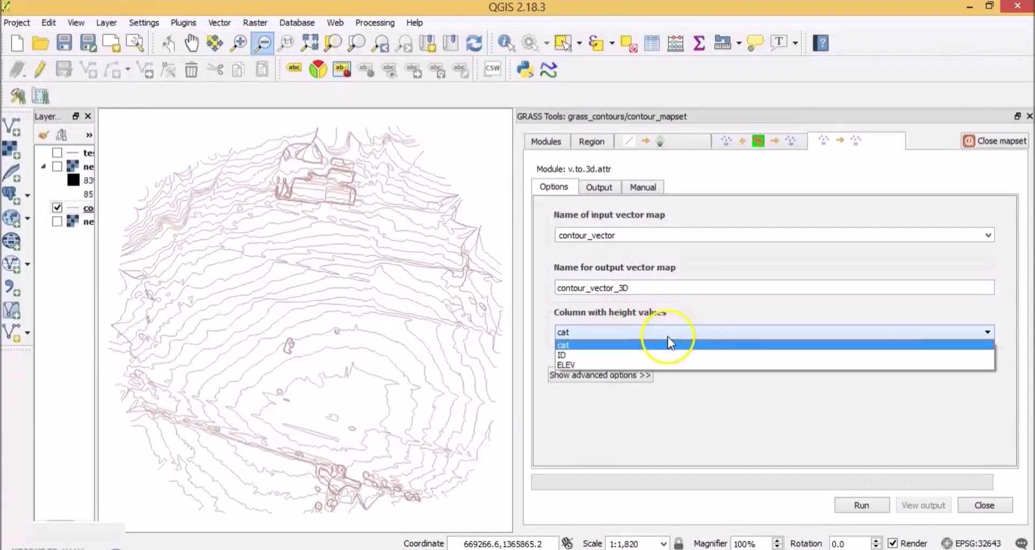
left_click(640, 365)
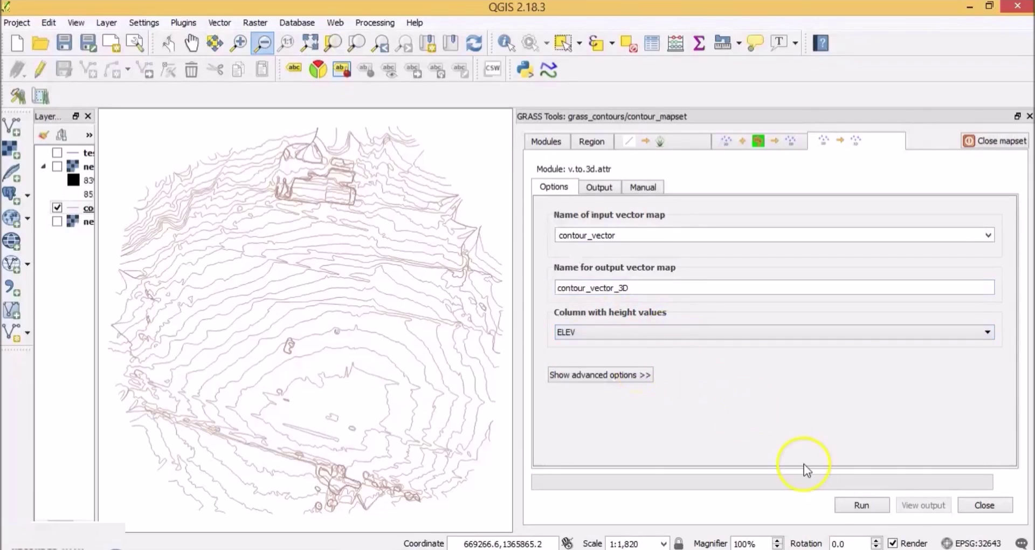
left_click(860, 506)
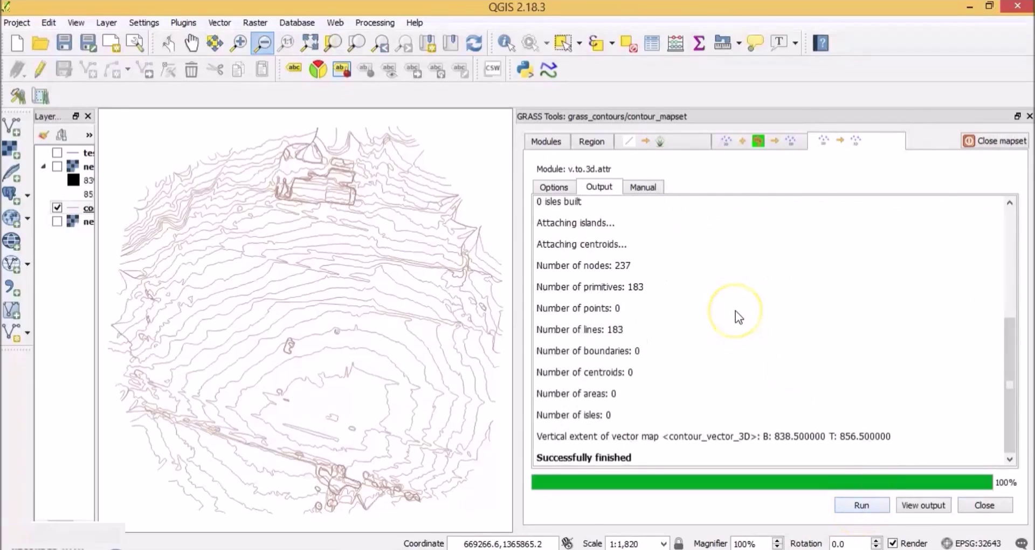
left_click(914, 504)
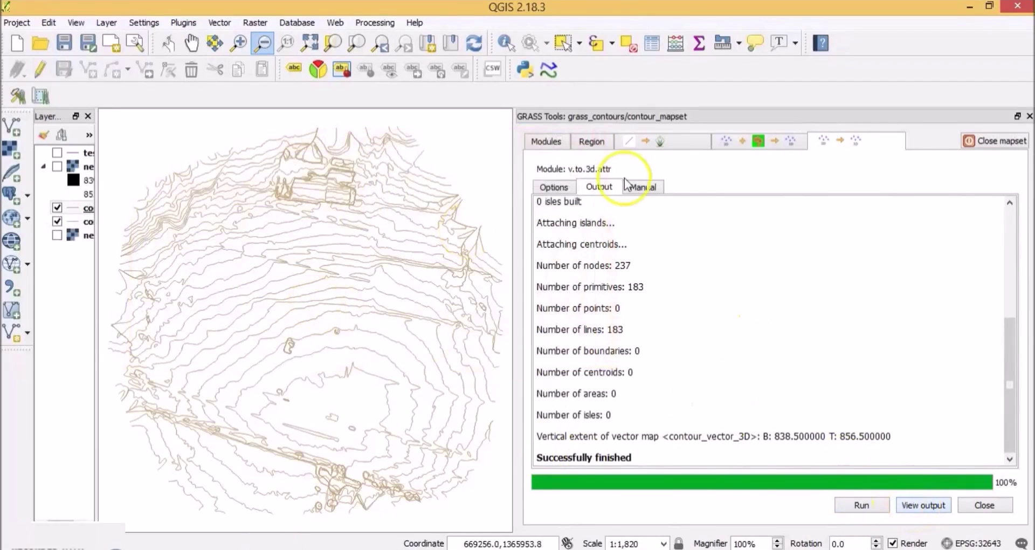
Widen the layers list, hide contour_vector, and select contour_vector_3D.
left_click(1028, 117)
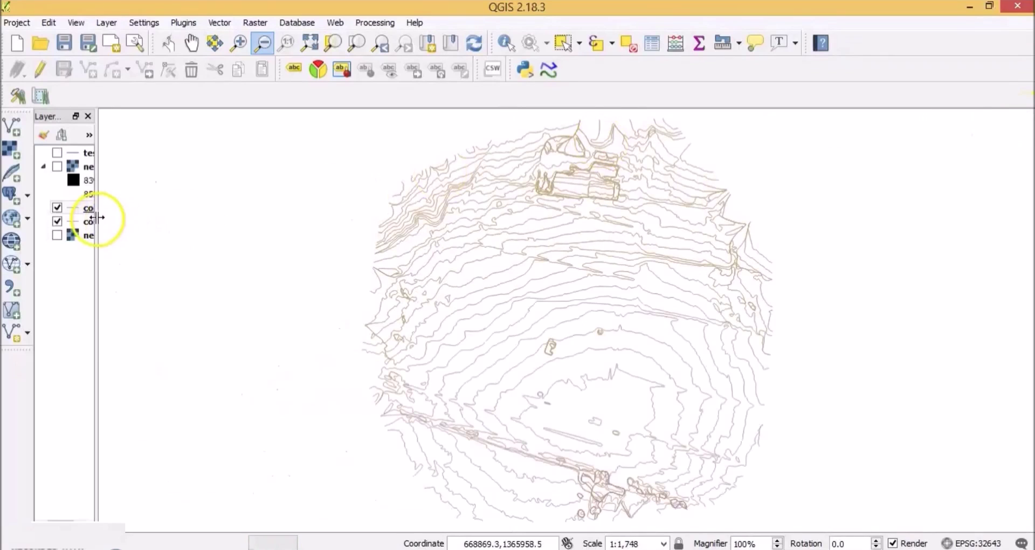
left_click_drag(98, 218, 297, 233)
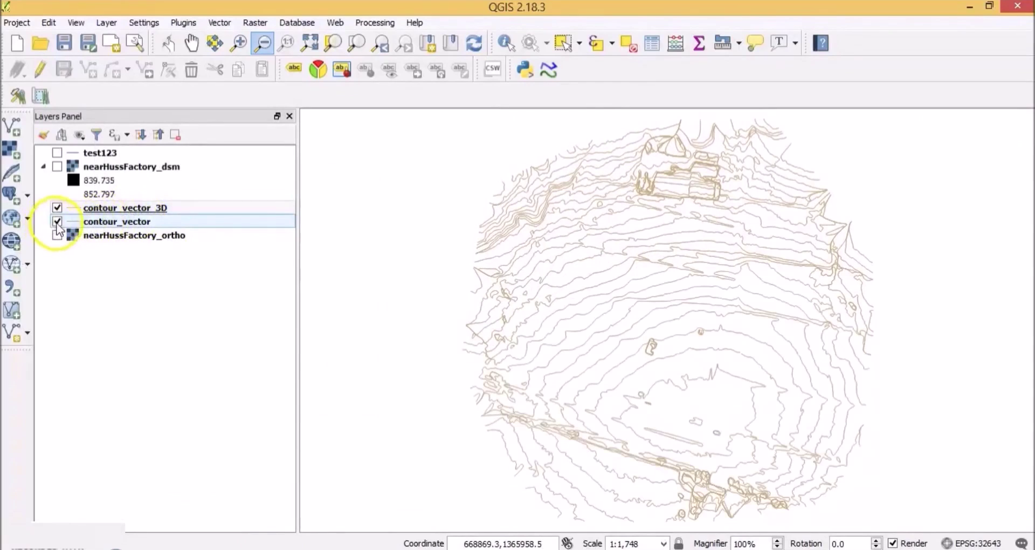
left_click(57, 222)
left_click(208, 208)
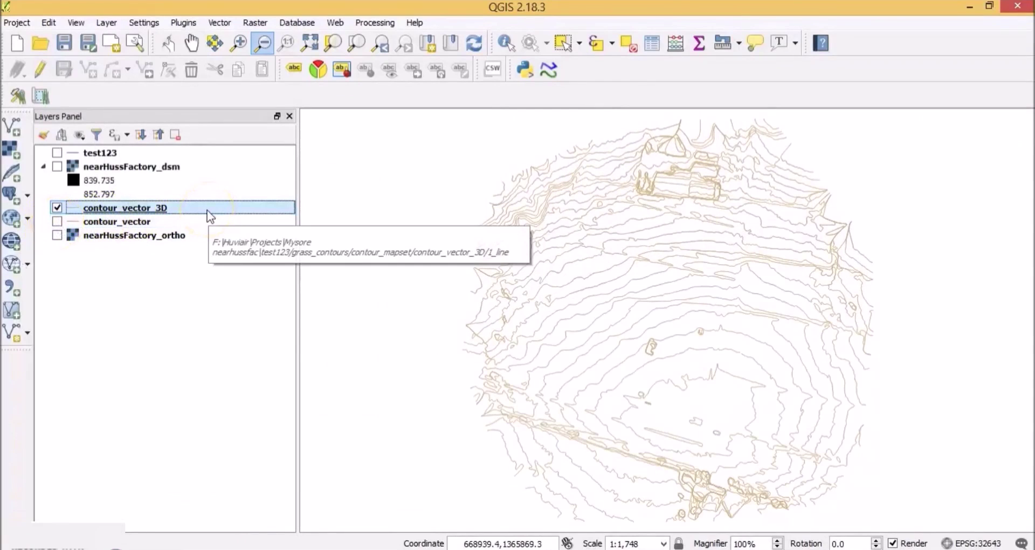
Save contour_vector_3D in AutoCAD DXF format as test123dxf.dxf in the project folder.
right_click(208, 210)
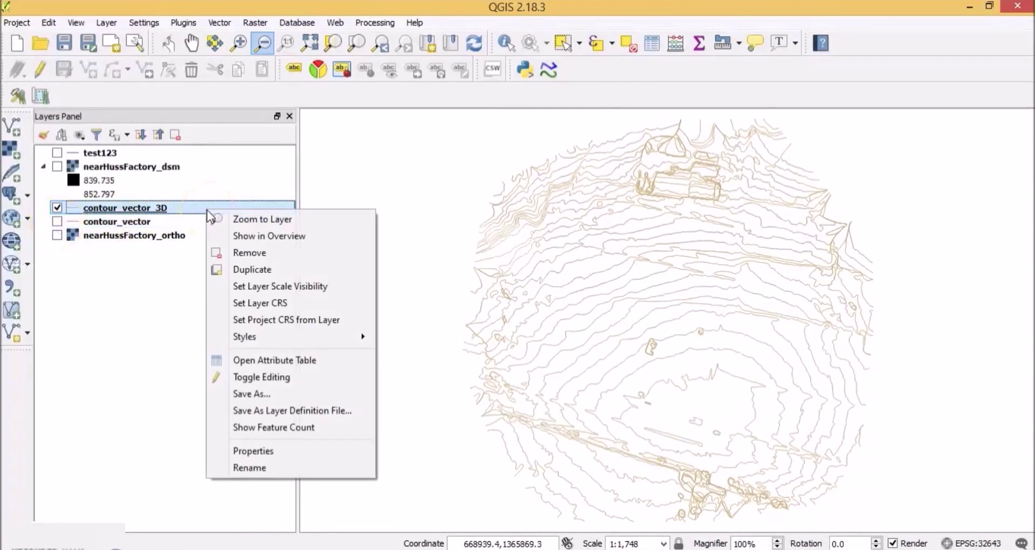
left_click(264, 394)
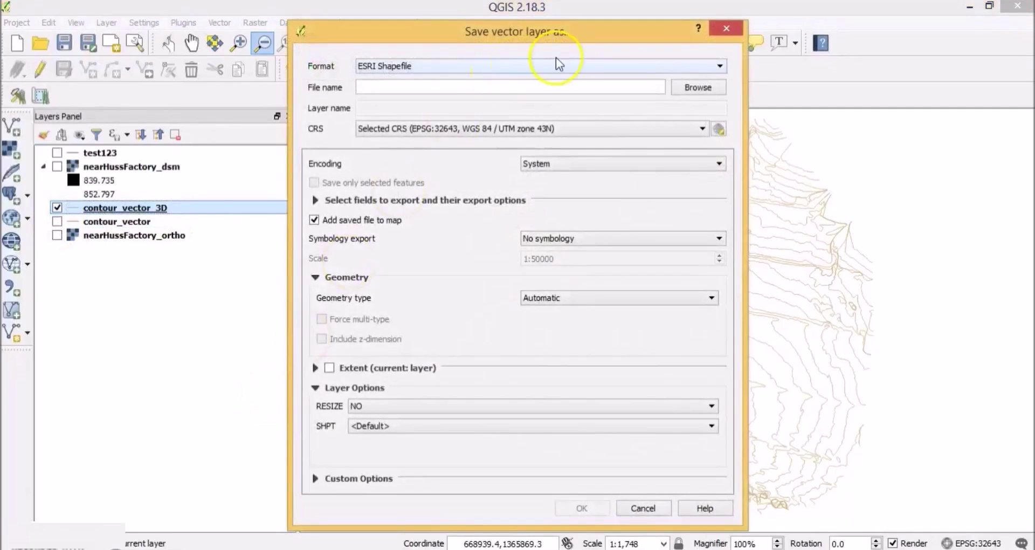
left_click(700, 66)
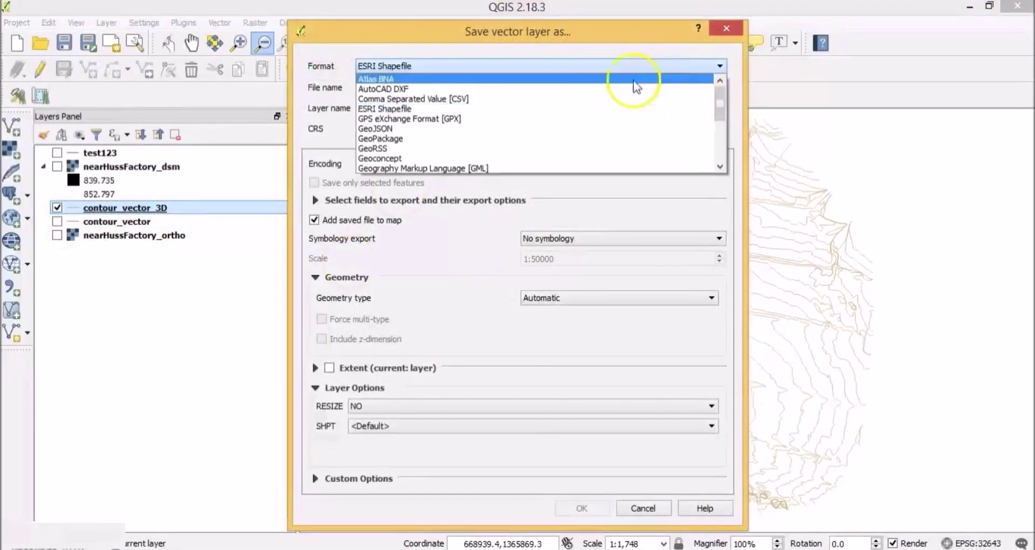
left_click(564, 92)
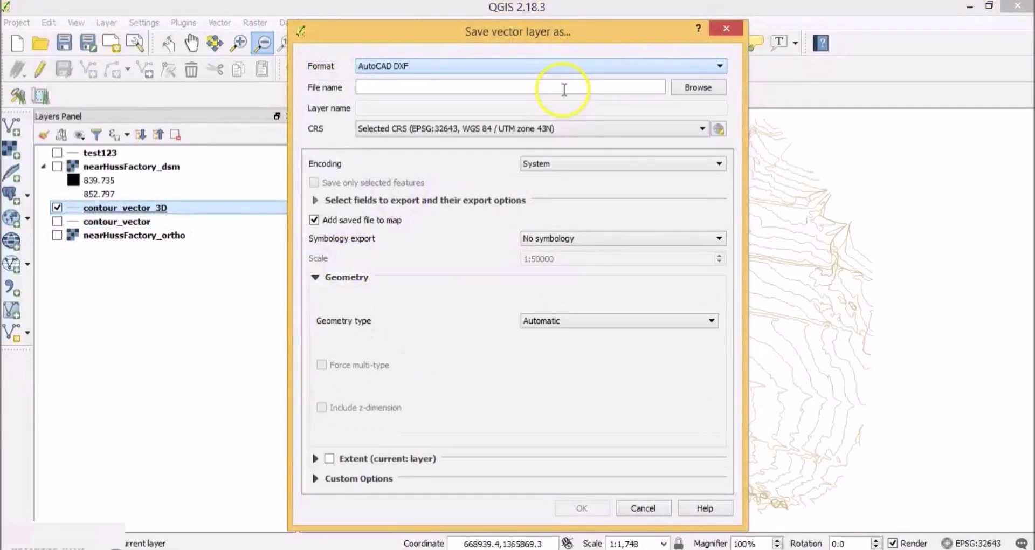
left_click(699, 87)
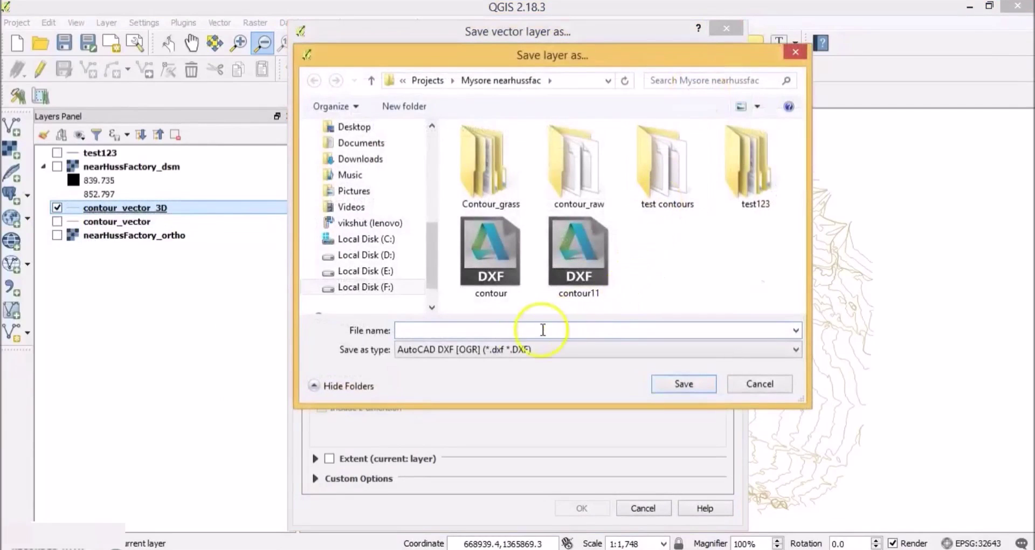
type("test")
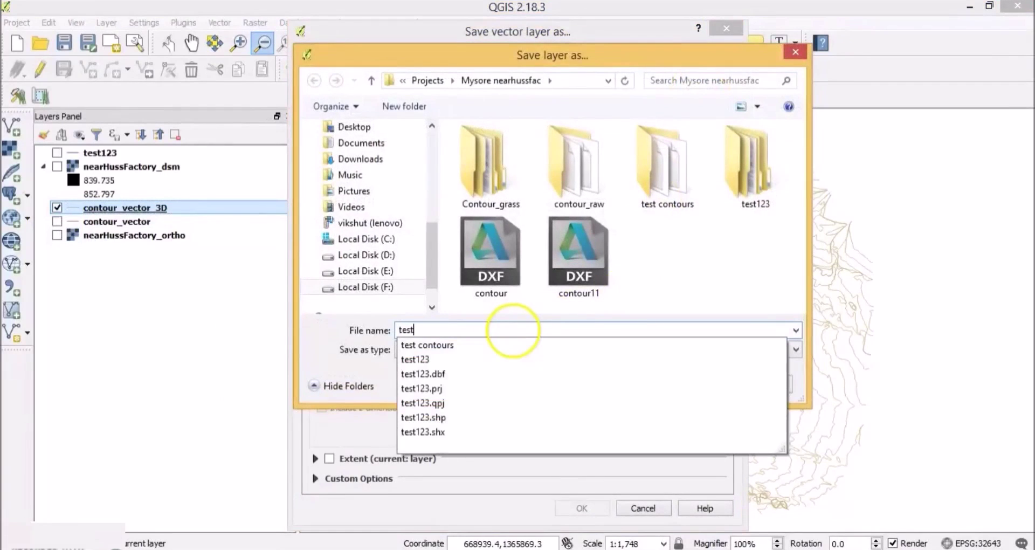
type("123dxf")
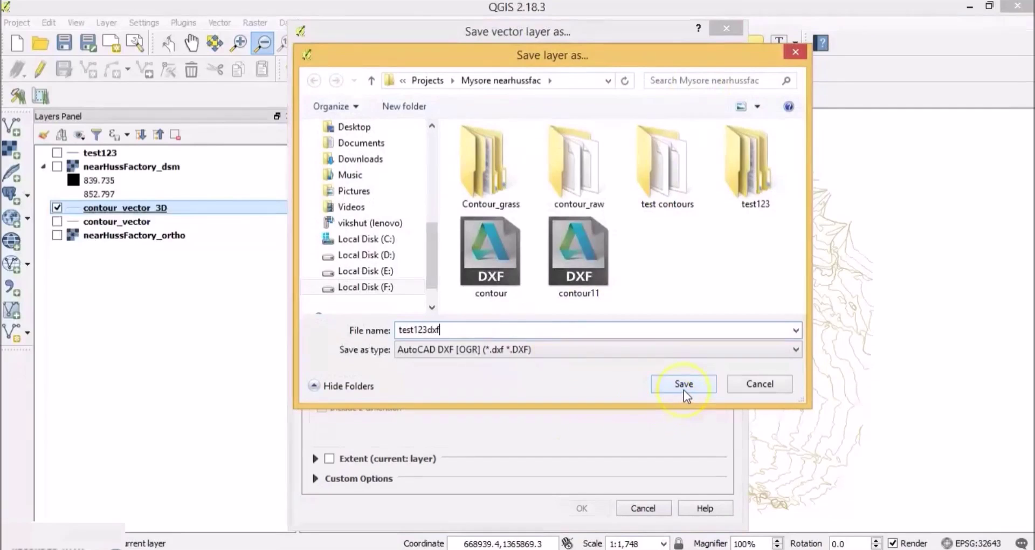
left_click(682, 384)
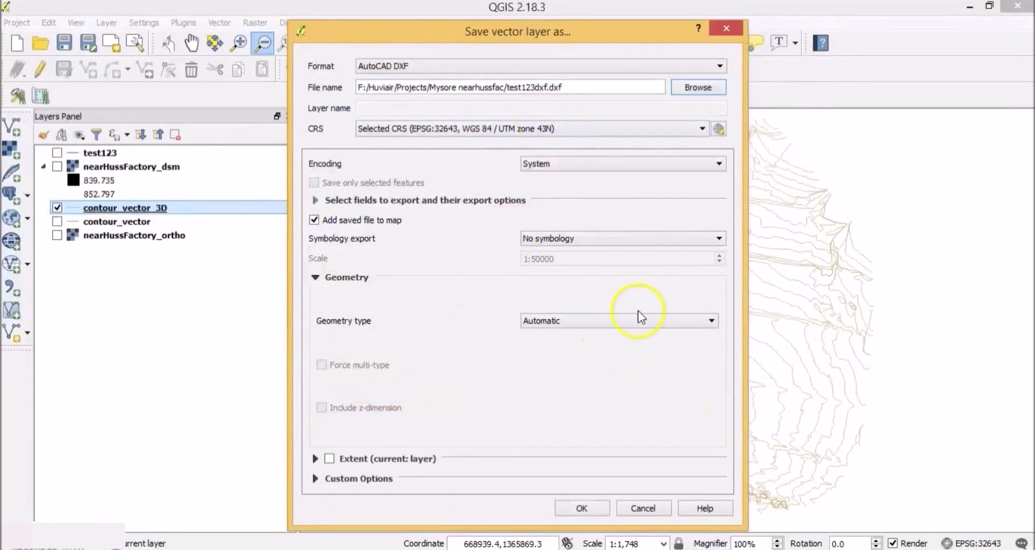
left_click(581, 509)
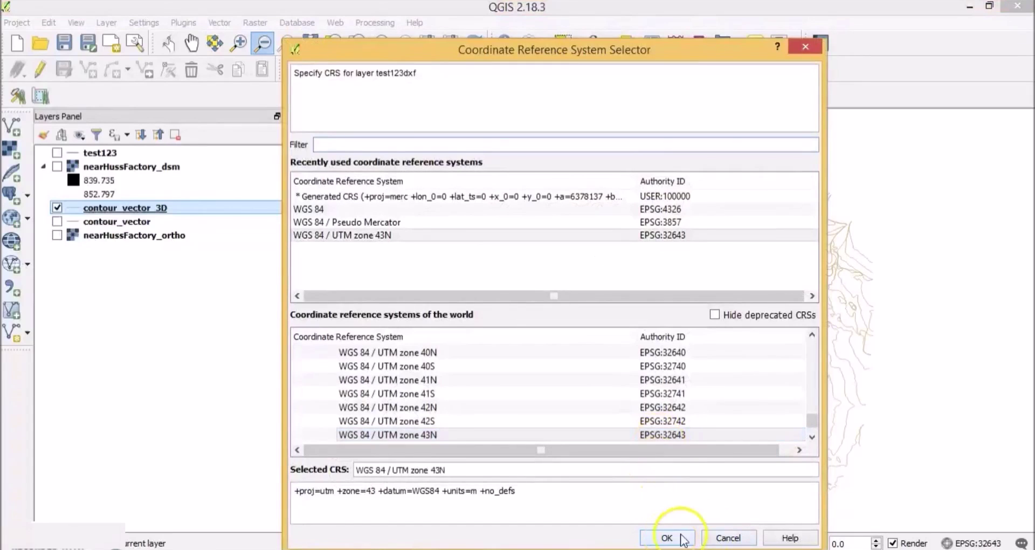
Dismiss the CRS prompt, hide contour_vector_3D, and switch to the Mysore nearhussfac folder in File Explorer.
left_click(805, 47)
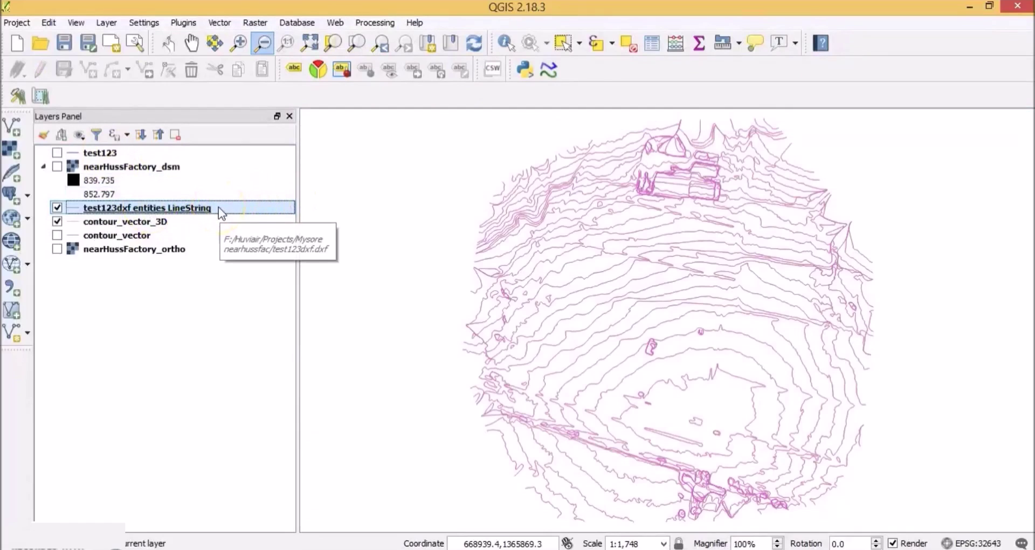
left_click(58, 221)
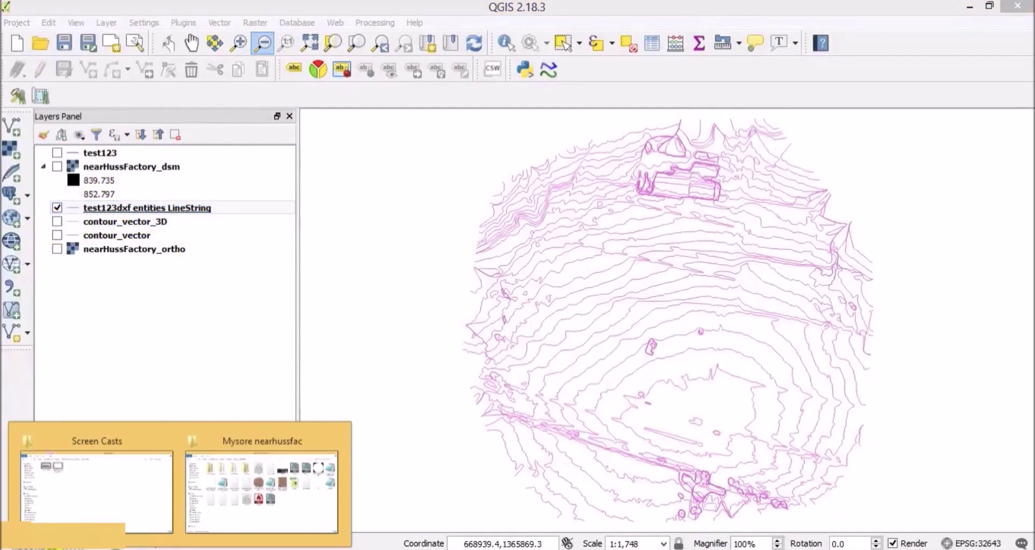
left_click(263, 492)
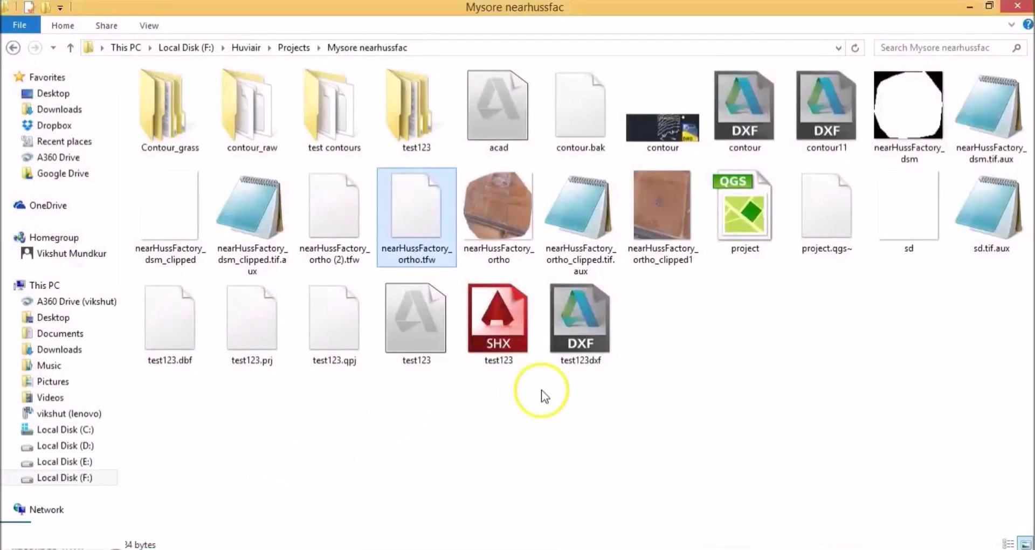
Compare the test123 SHX and test123dxf file sizes, confirming the 26.9 MB DXF, then return to QGIS.
left_click(579, 345)
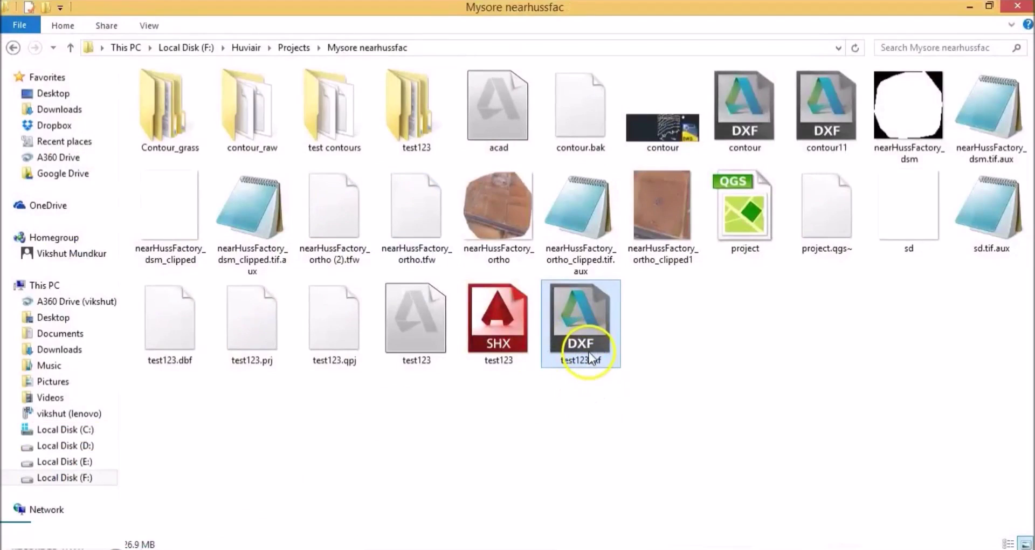
left_click(524, 345, "ctrl")
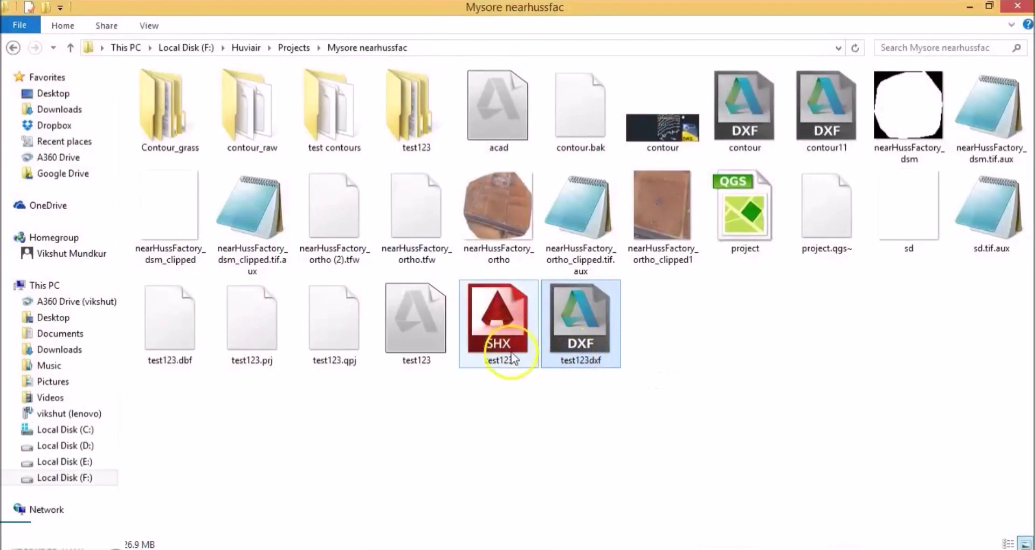
left_click(503, 325)
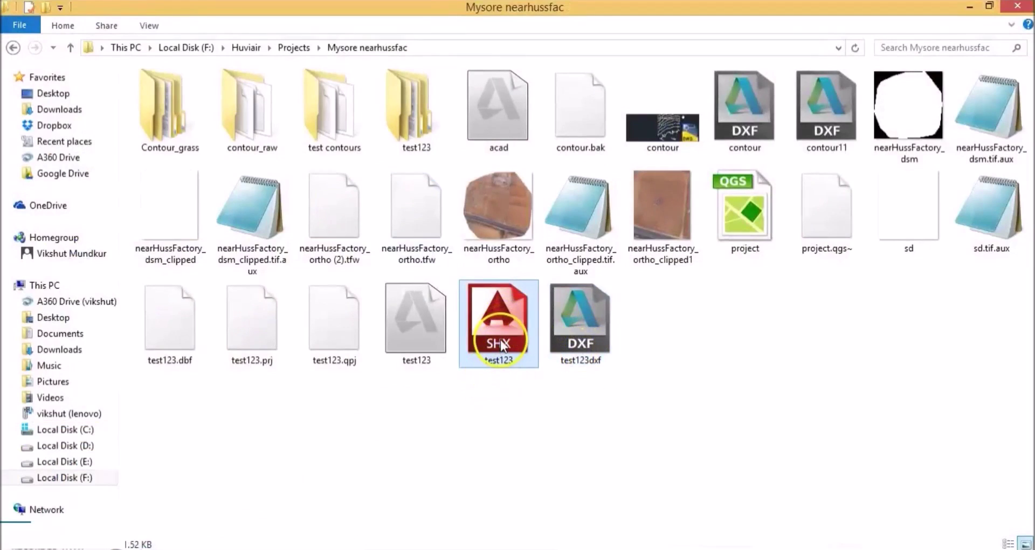
left_click(603, 353)
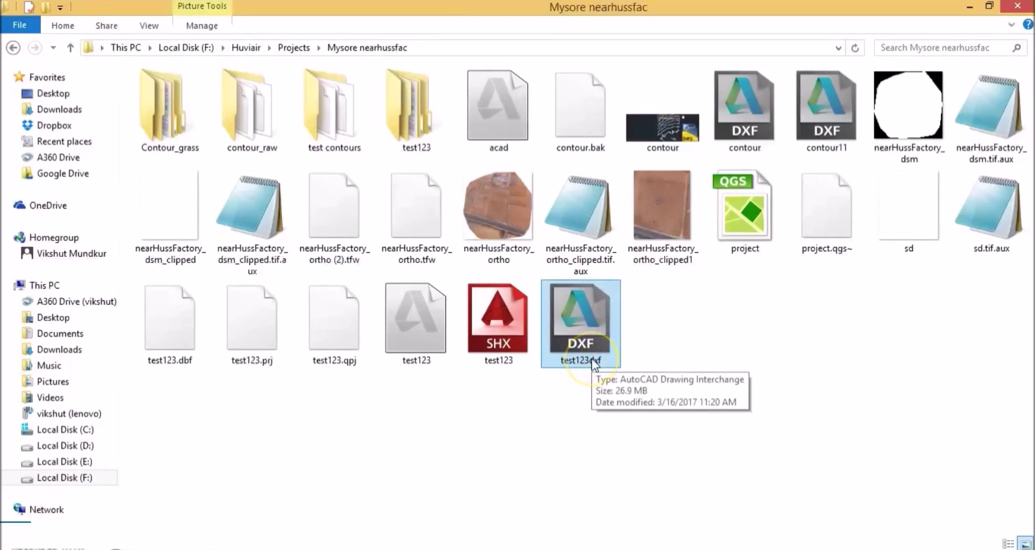
left_click(533, 430)
left_click(439, 547)
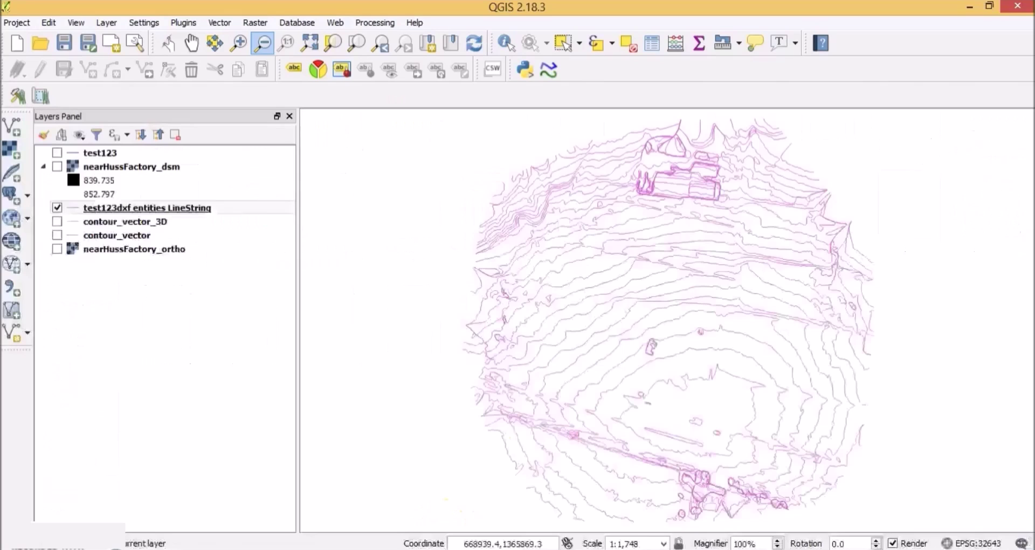